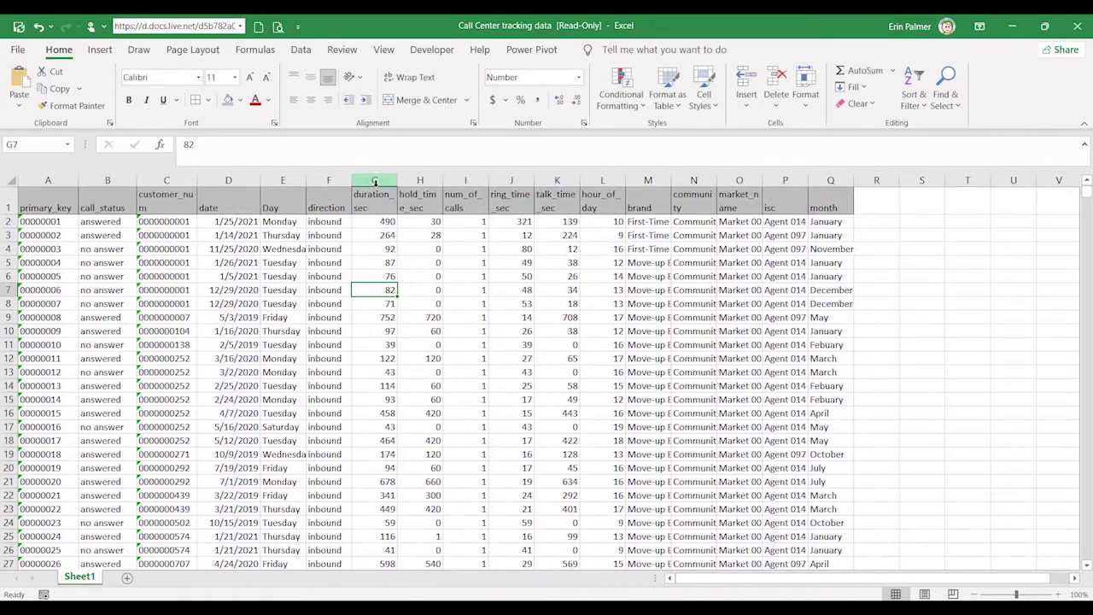
Inspect the first call's duration, hold, ring and talk time cells (G2, H2, J2, K2) in Excel
click(374, 222)
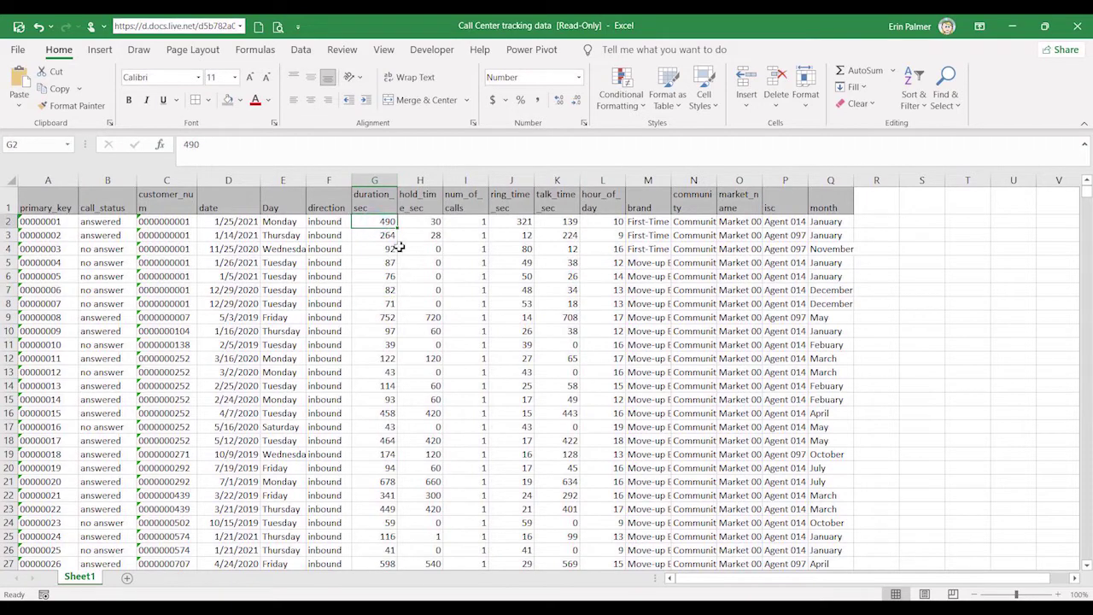
click(428, 223)
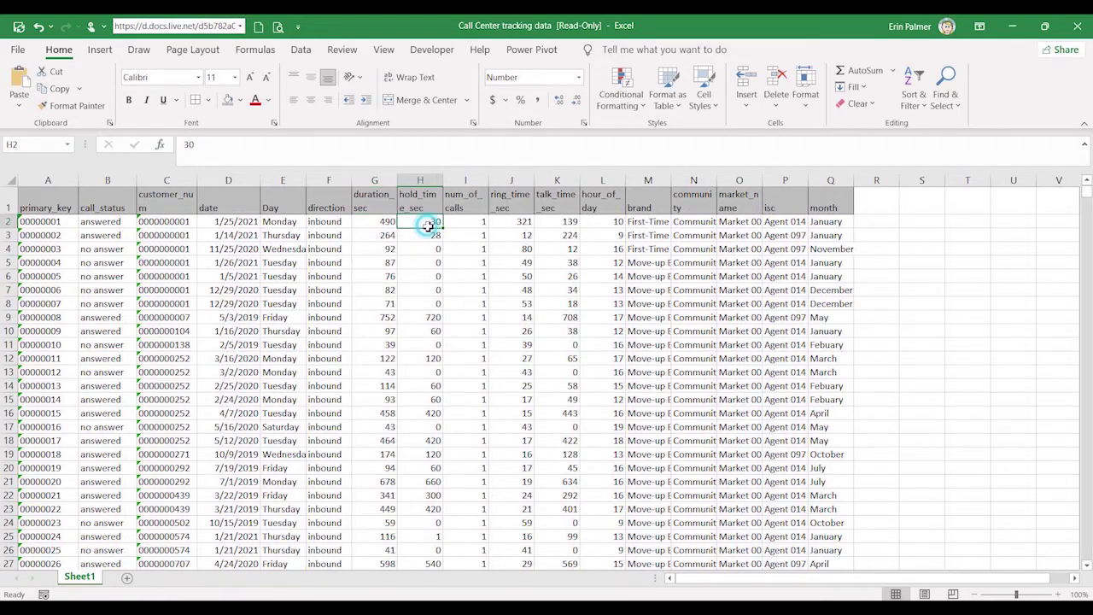
click(512, 224)
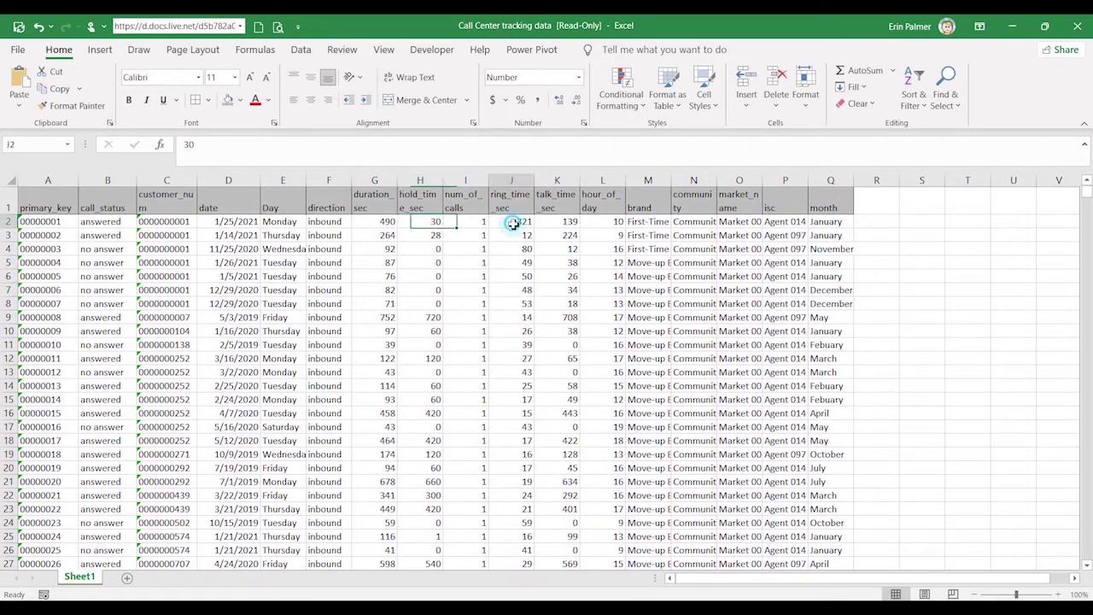
click(569, 225)
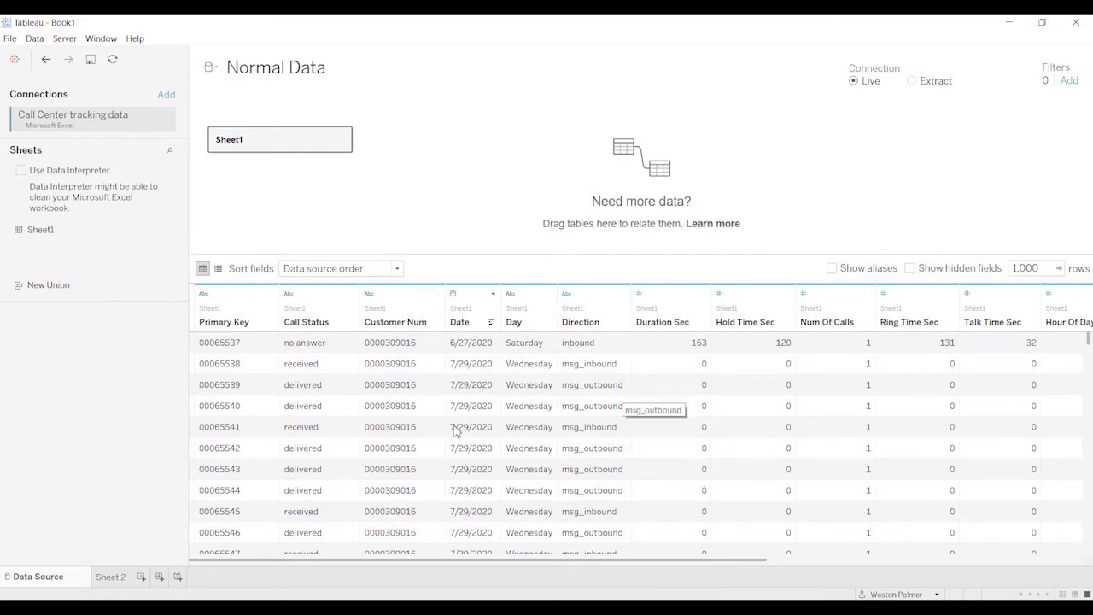
On Sheet 2, lay out the Isc agents across Columns
click(111, 577)
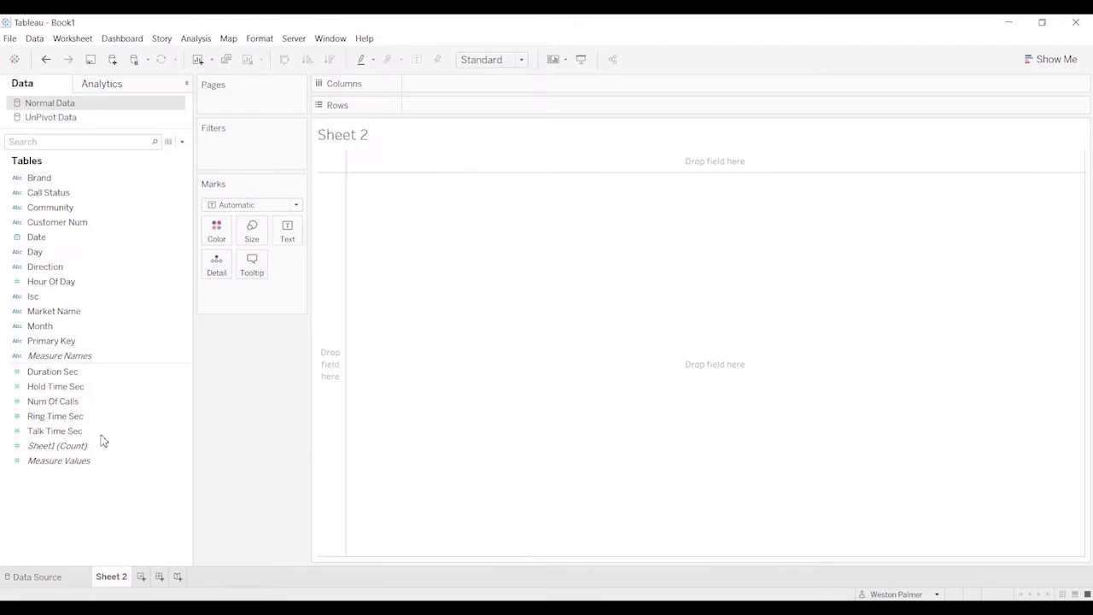
click(49, 298)
mouse_move(50, 301)
mouse_down()
mouse_move(176, 276)
mouse_move(426, 129)
mouse_move(457, 88)
mouse_up()
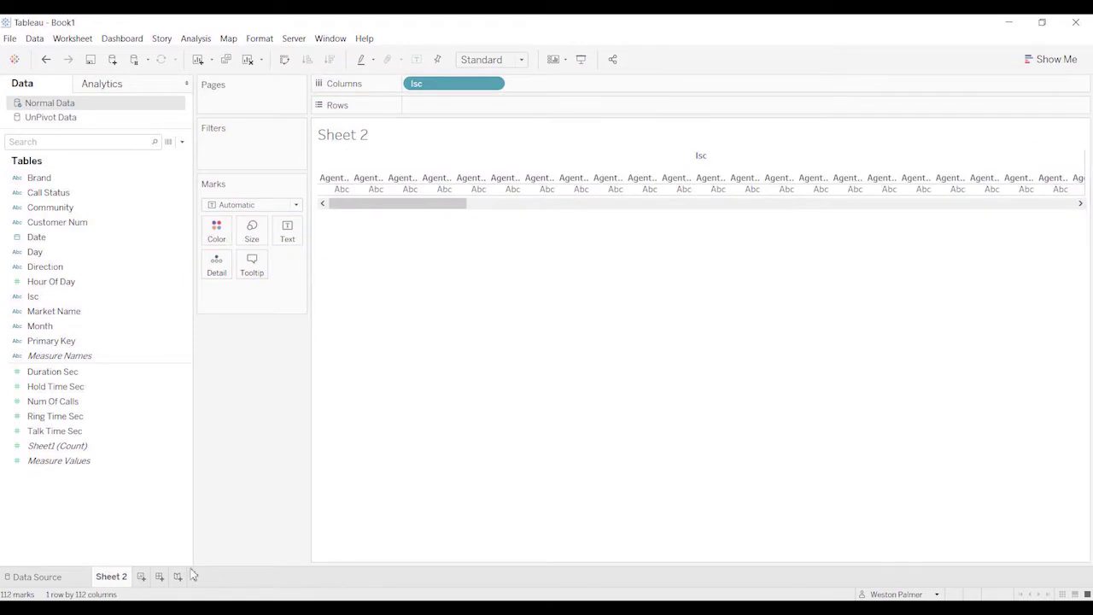
Add Talk Time Sec, Ring Time Sec and Hold Time Sec to Rows as three bar rows
click(74, 225)
click(75, 388)
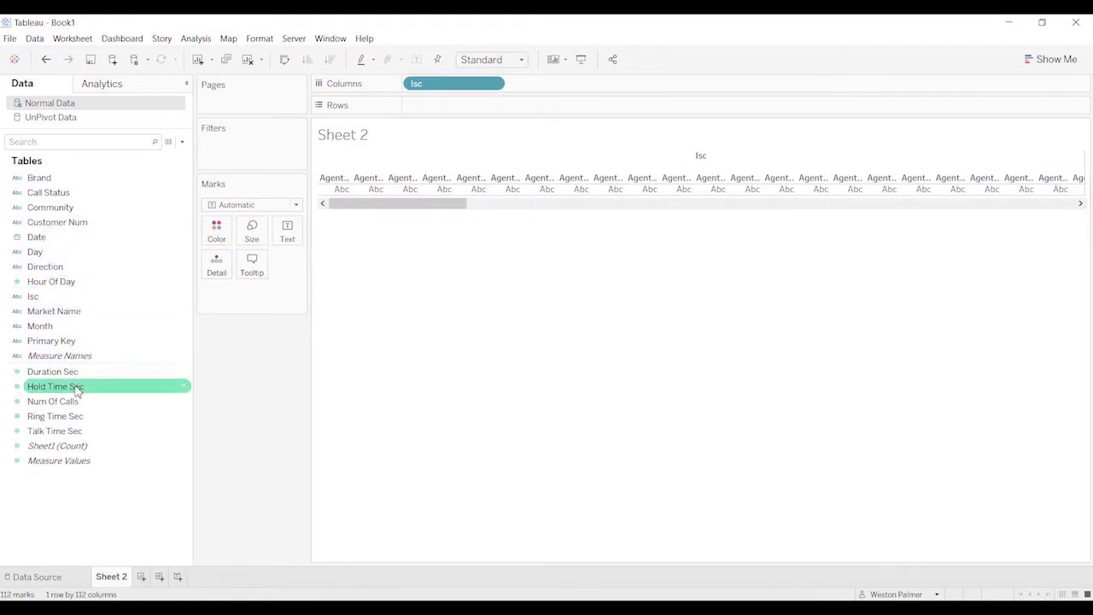
click(77, 417)
mouse_move(77, 430)
mouse_down()
mouse_move(84, 439)
mouse_move(578, 115)
mouse_move(495, 119)
mouse_move(490, 108)
mouse_up()
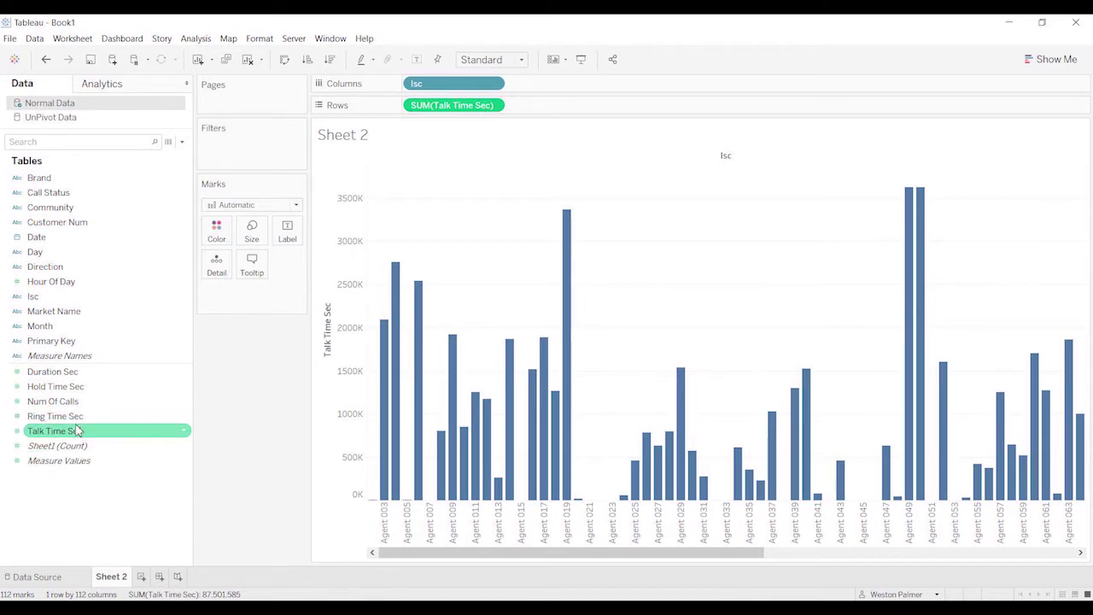
drag(79, 416, 553, 109)
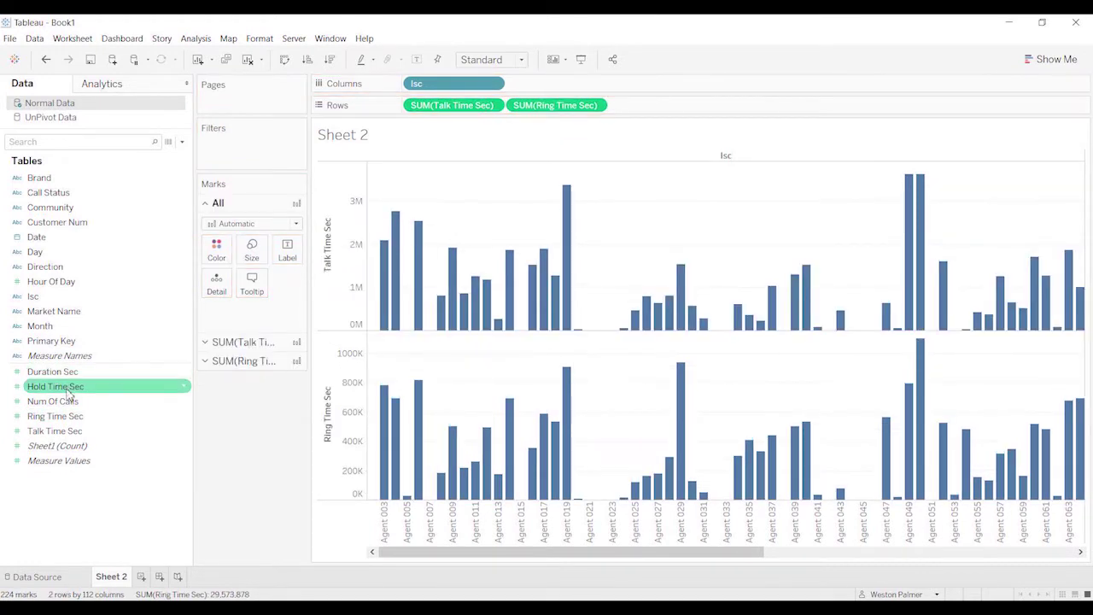
drag(71, 385, 740, 117)
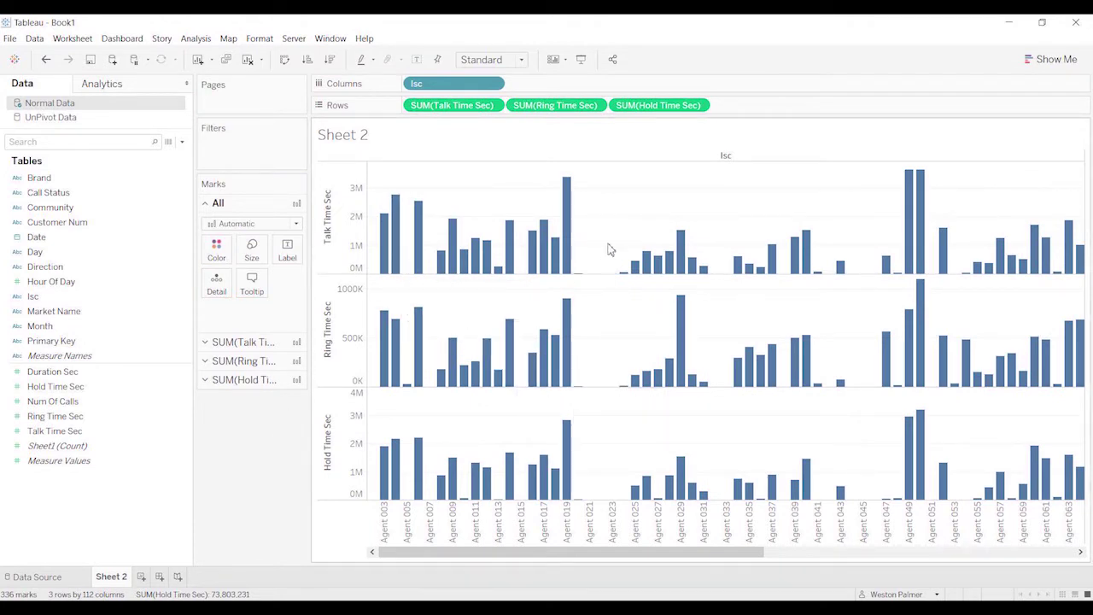
Put Ring Time Sec on a dual axis with Talk Time Sec and set all marks to Bar
right_click(342, 329)
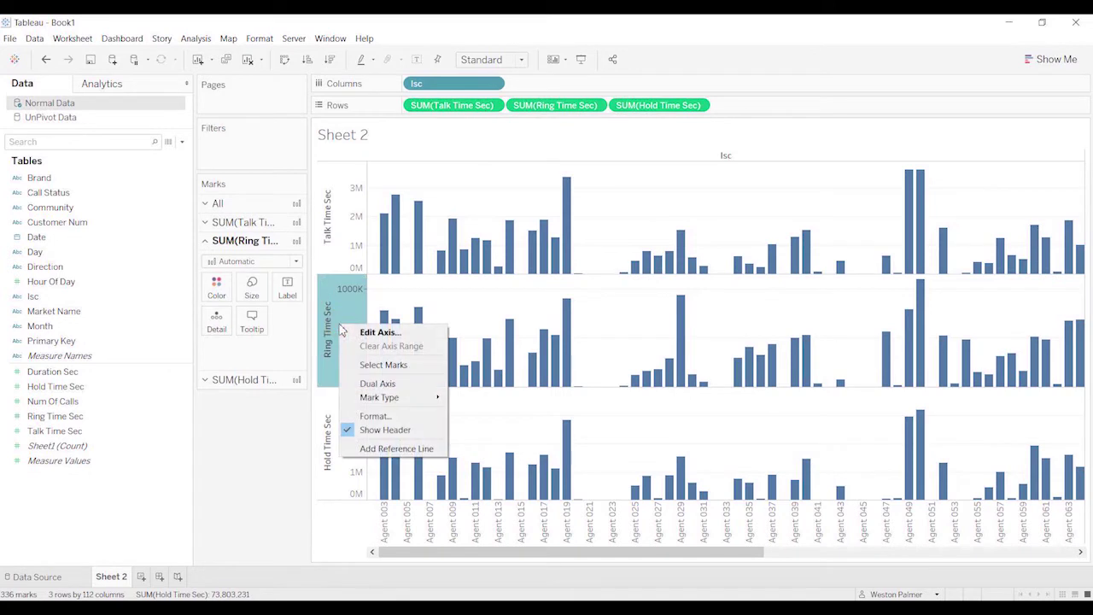
click(368, 384)
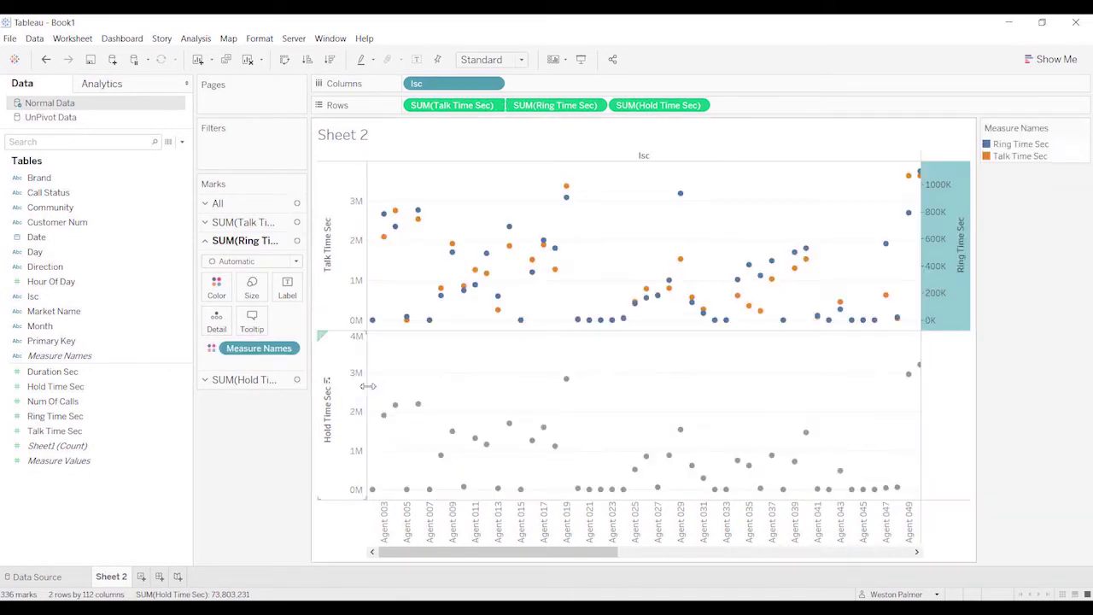
click(204, 206)
click(231, 223)
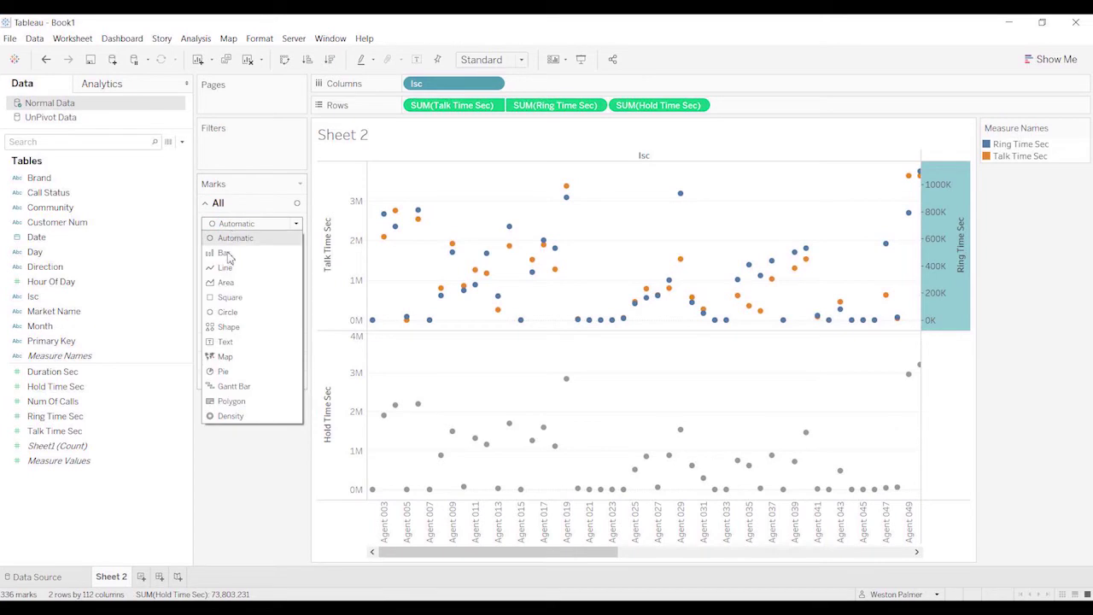
click(227, 237)
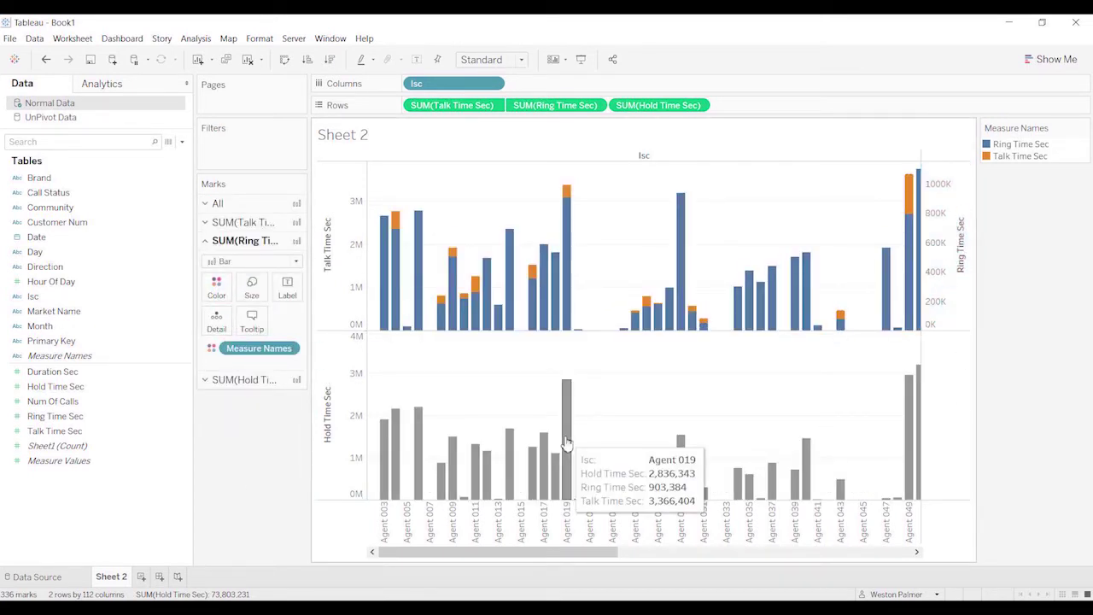
mouse_move(533, 287)
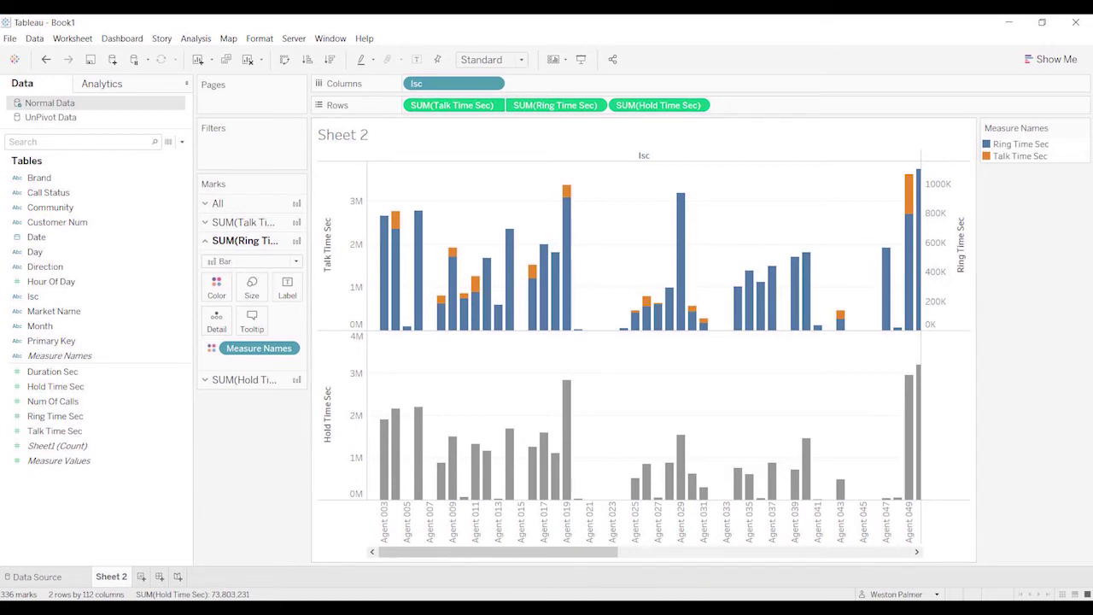
Add a new Sheet 3 and open the UnPivot Data source preview
click(141, 577)
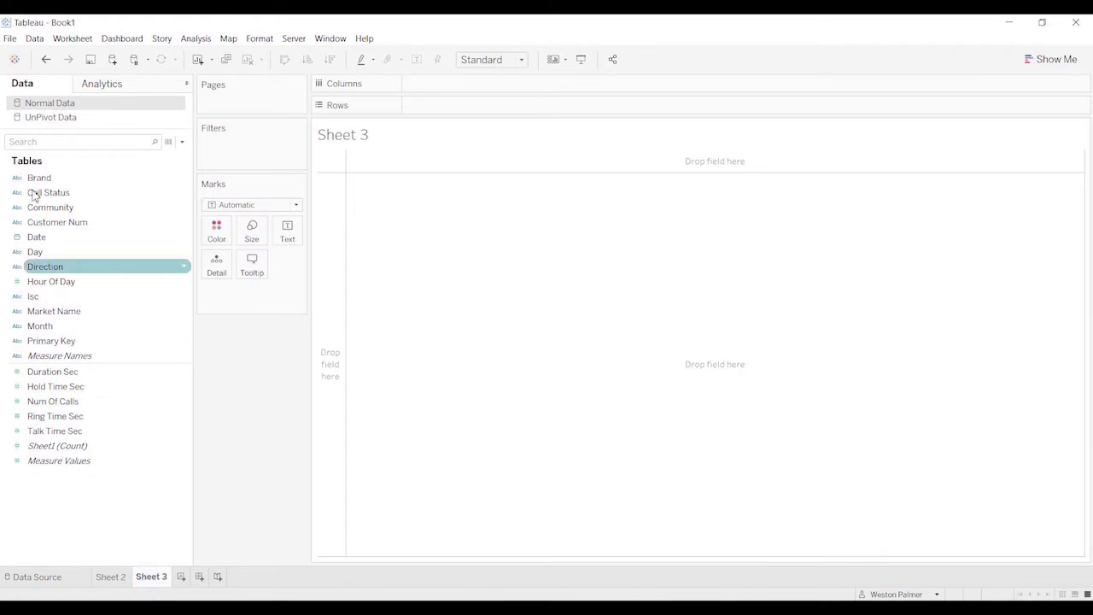
click(36, 119)
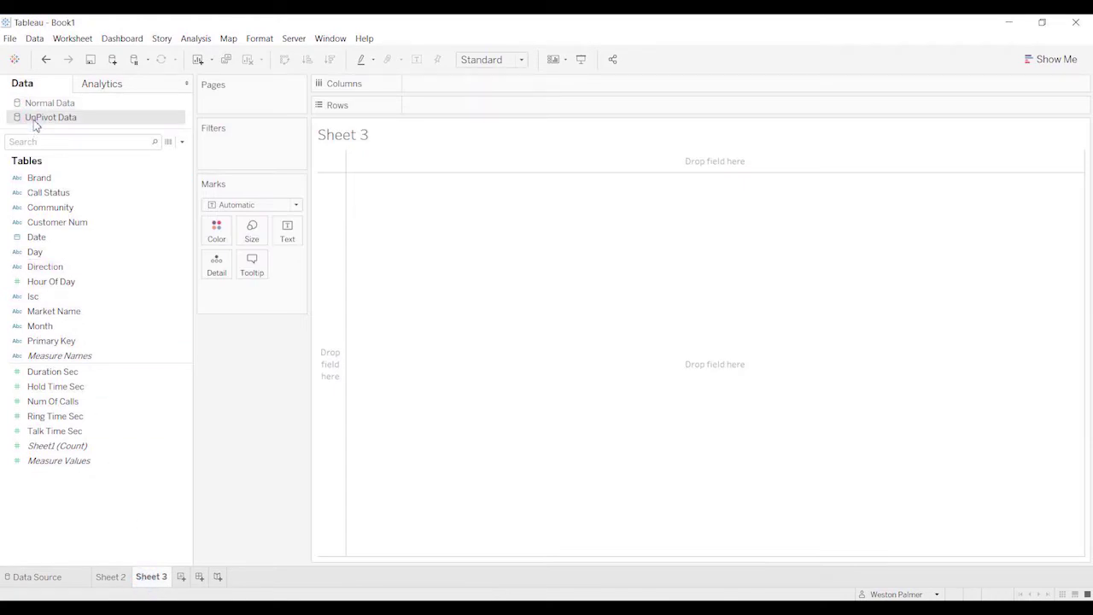
click(70, 586)
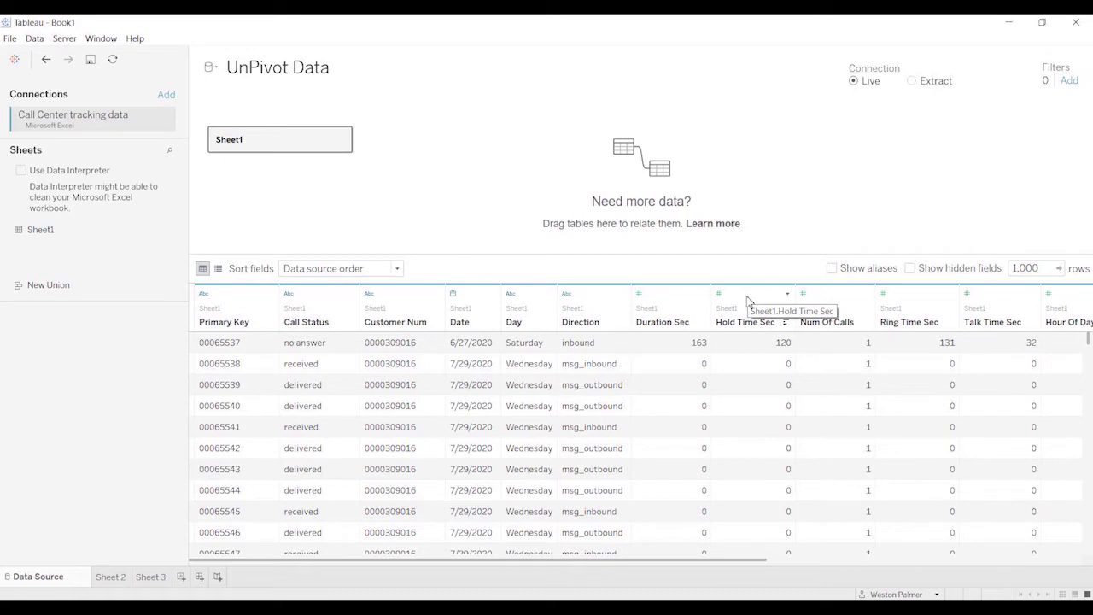
Select the Hold Time Sec, Ring Time Sec and Talk Time Sec columns together
click(748, 300)
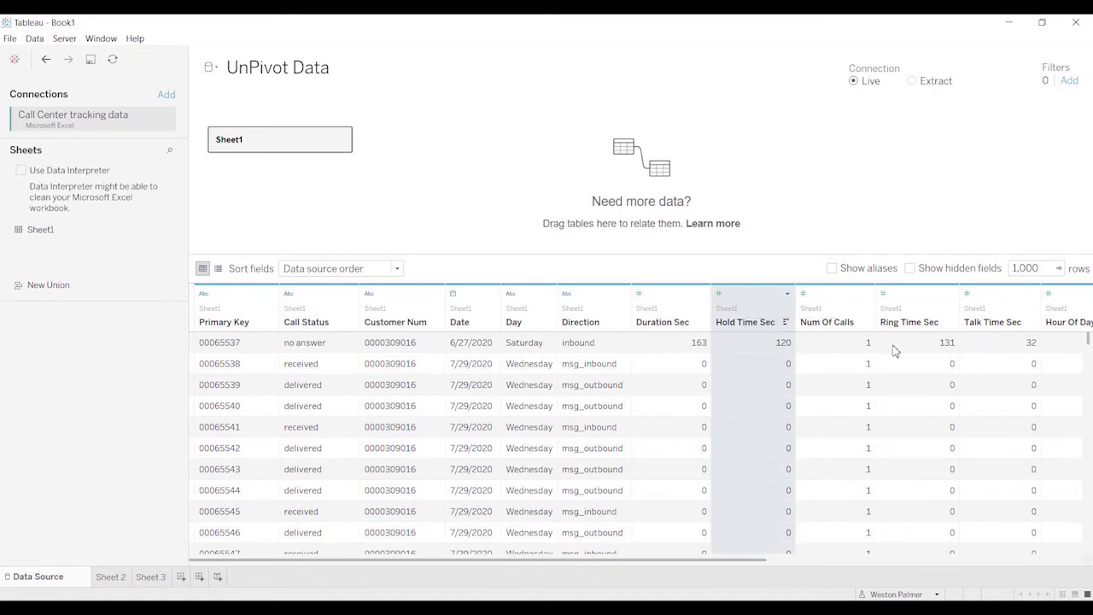
ctrl+click(916, 295)
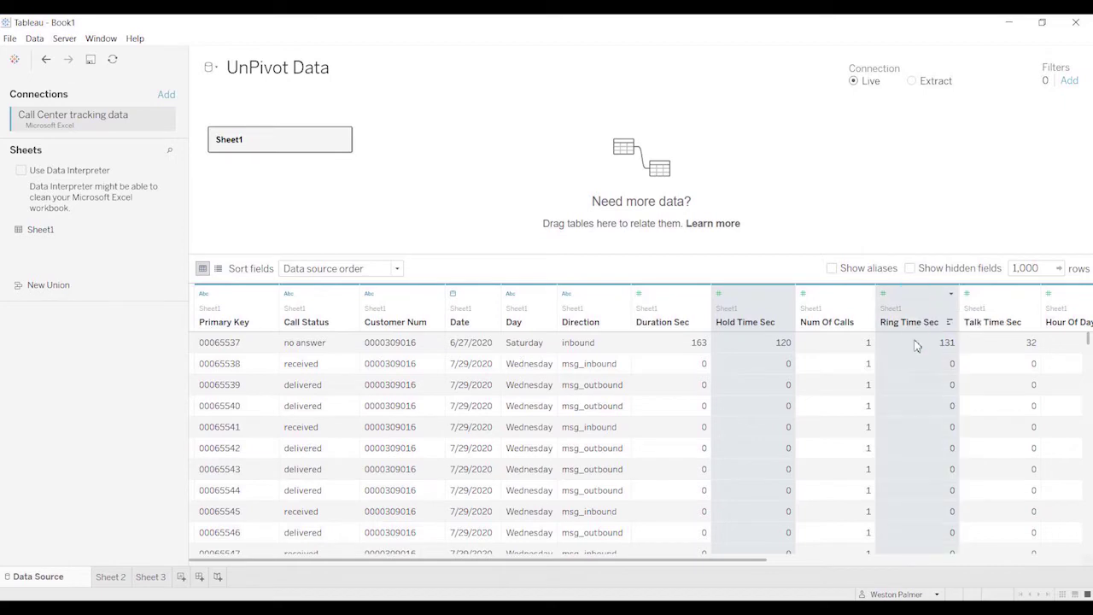
ctrl+click(997, 299)
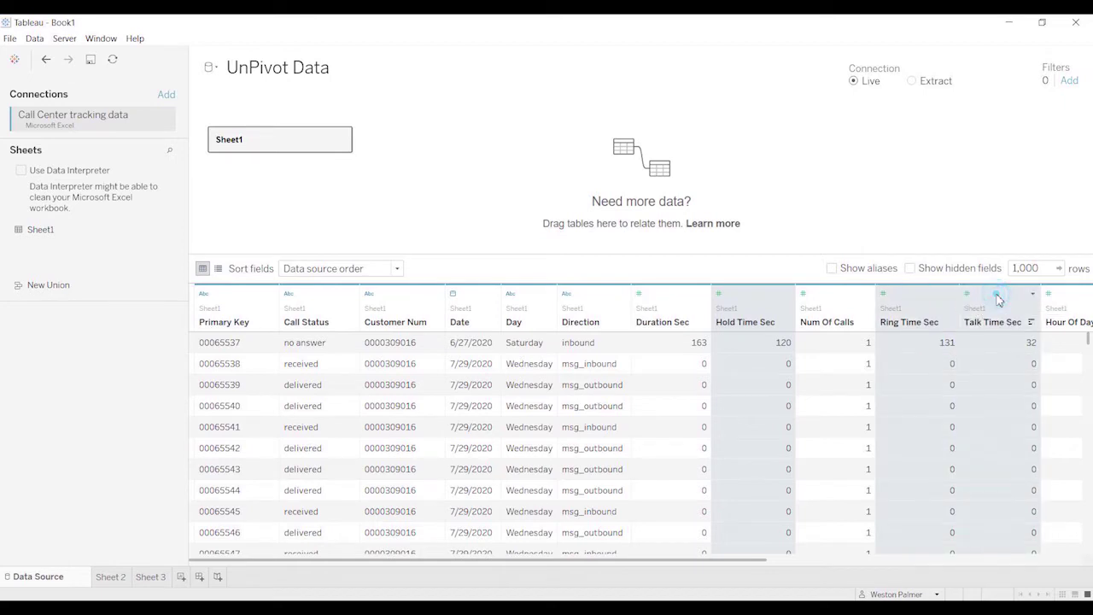
Pivot the three selected time columns into name/value rows and update the preview
right_click(766, 300)
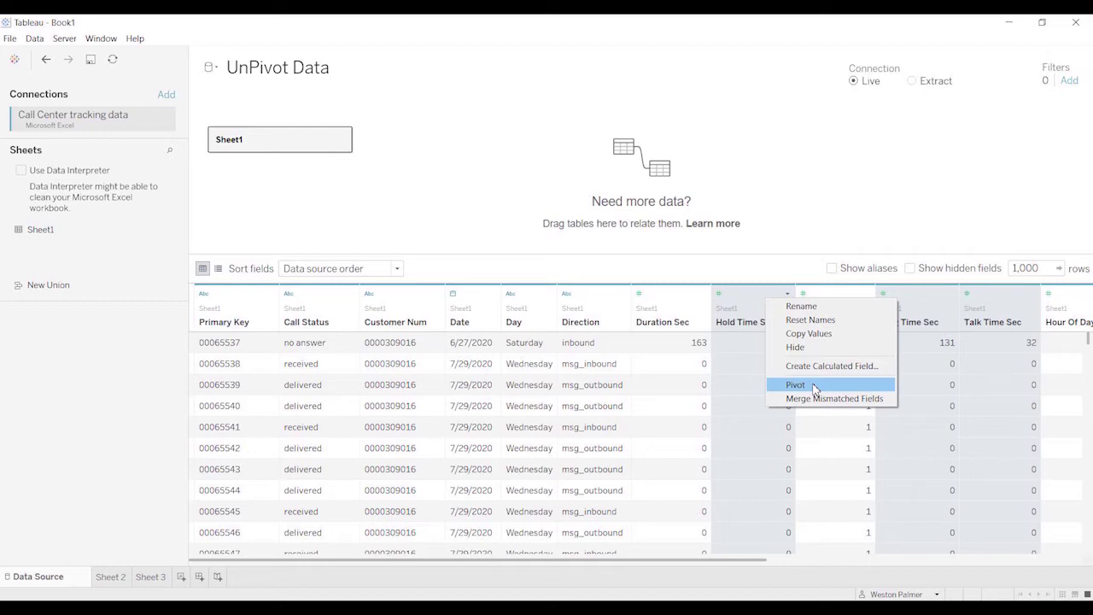
click(814, 389)
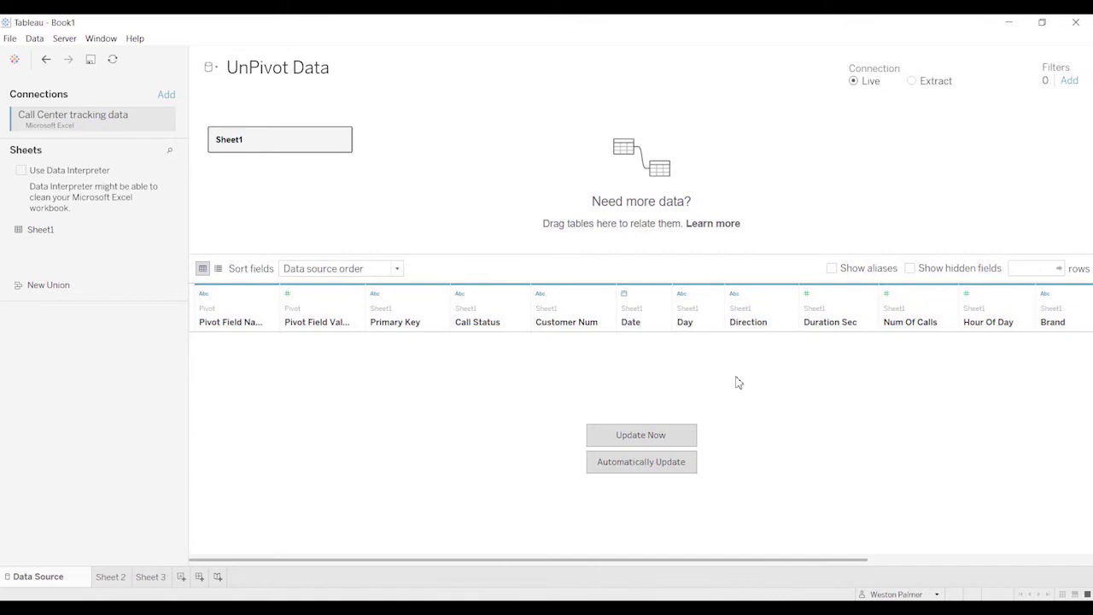
click(645, 438)
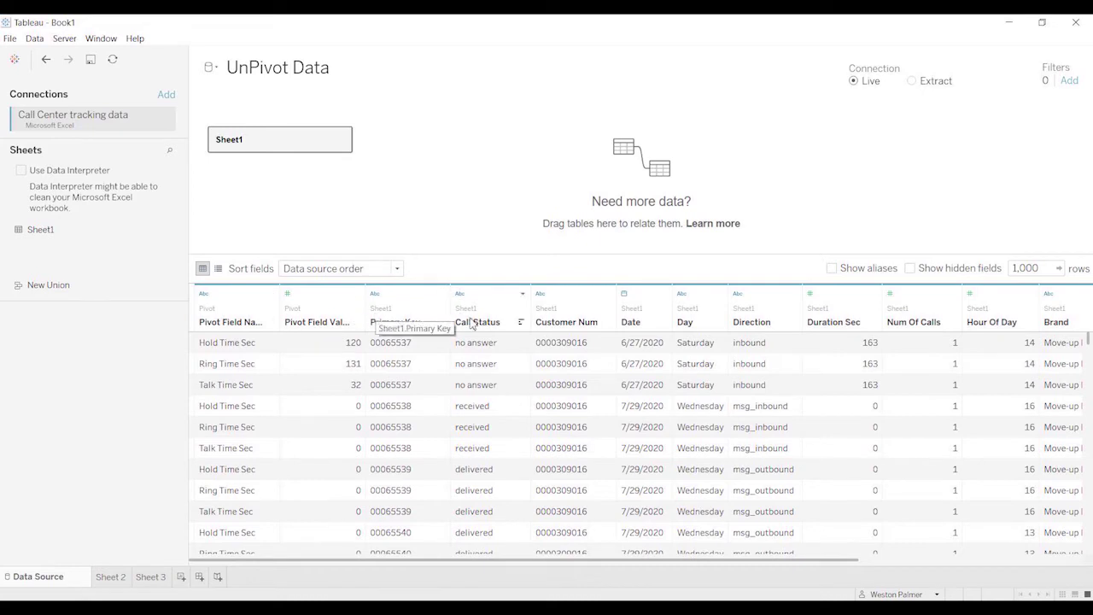
Rename the Pivot Field Names column to Activity Type
right_click(219, 323)
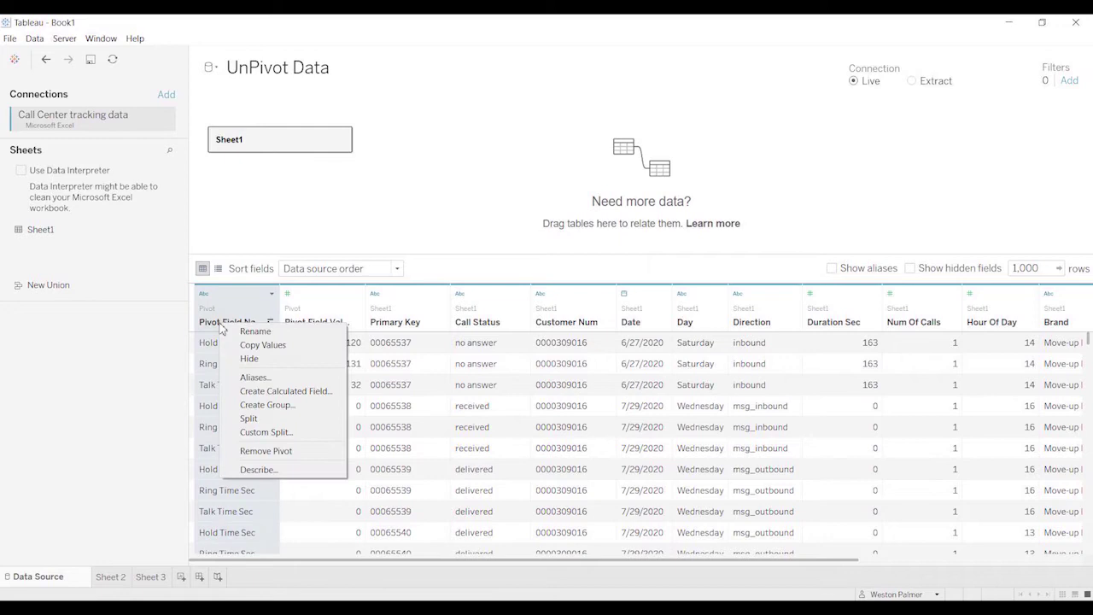
click(254, 332)
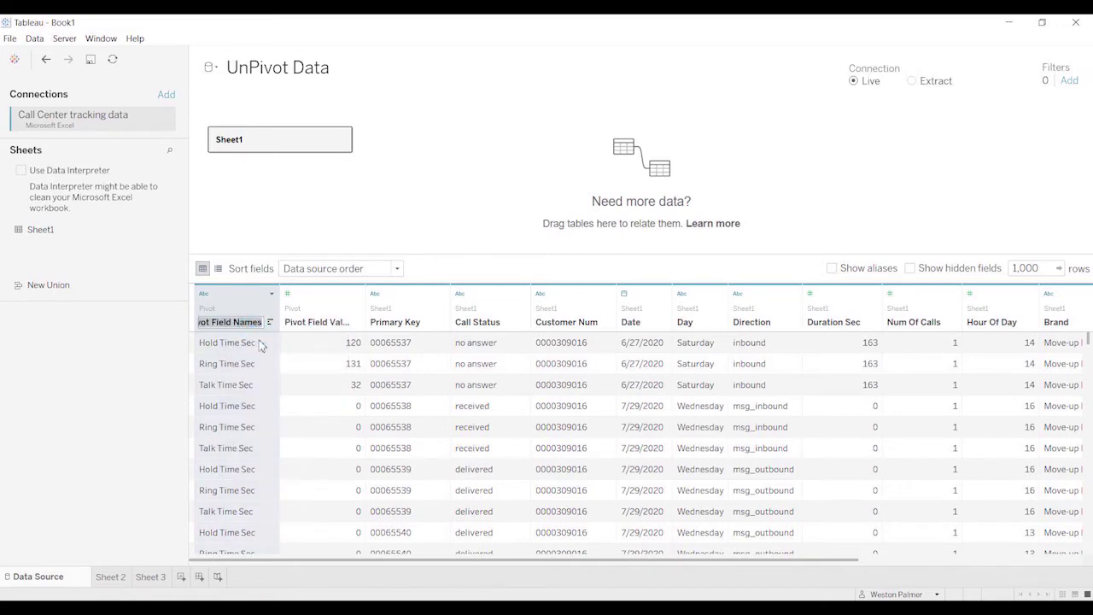
text(Activ)
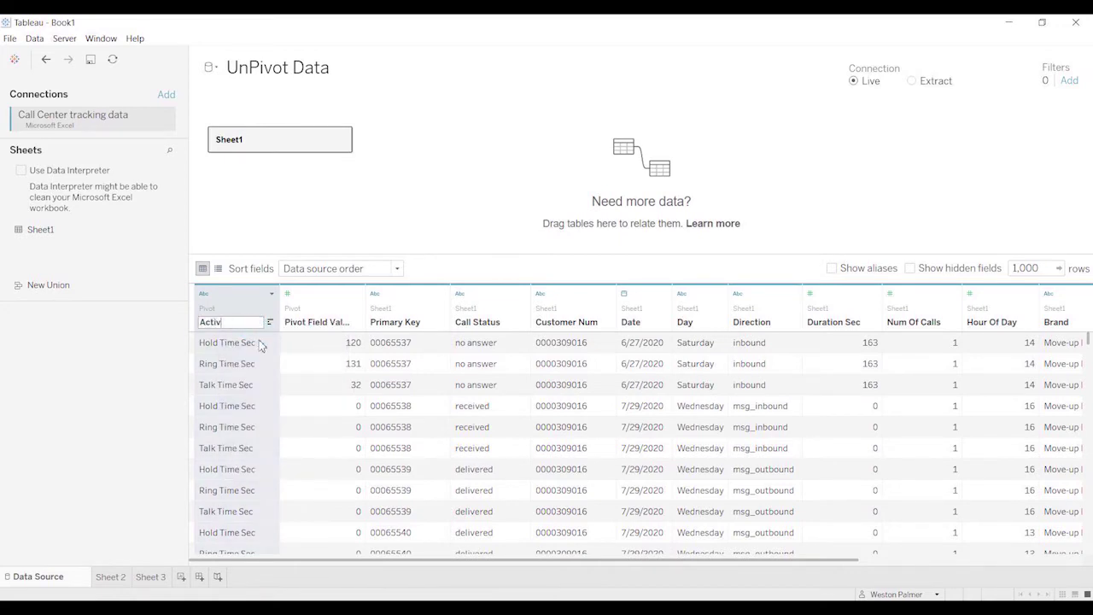
text(tyity Type)
click(305, 331)
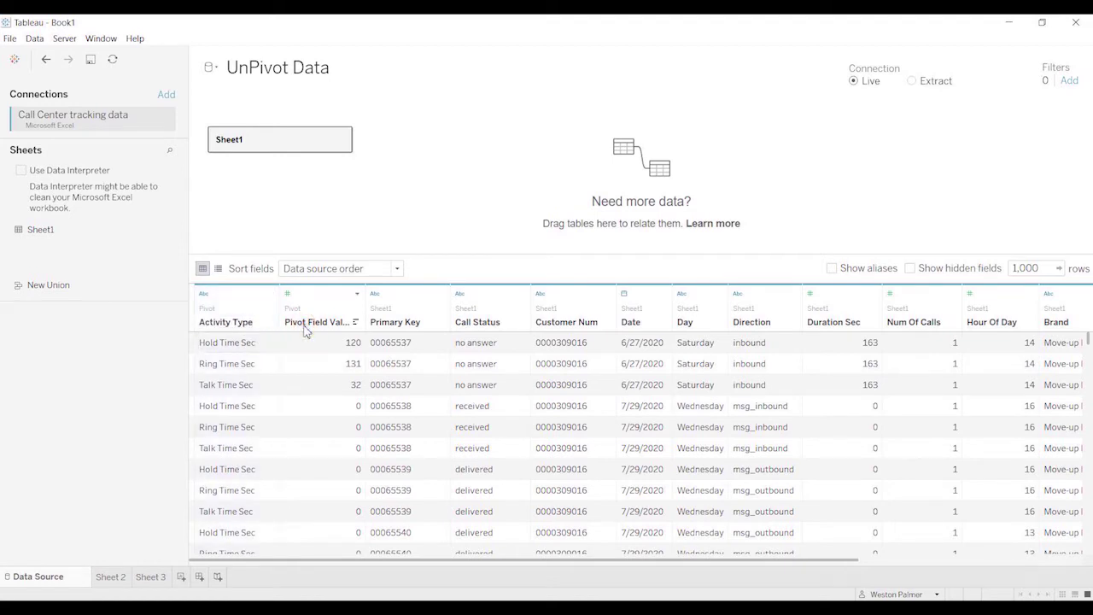
Rename the Pivot Field Values column to Time_Seconds
right_click(306, 331)
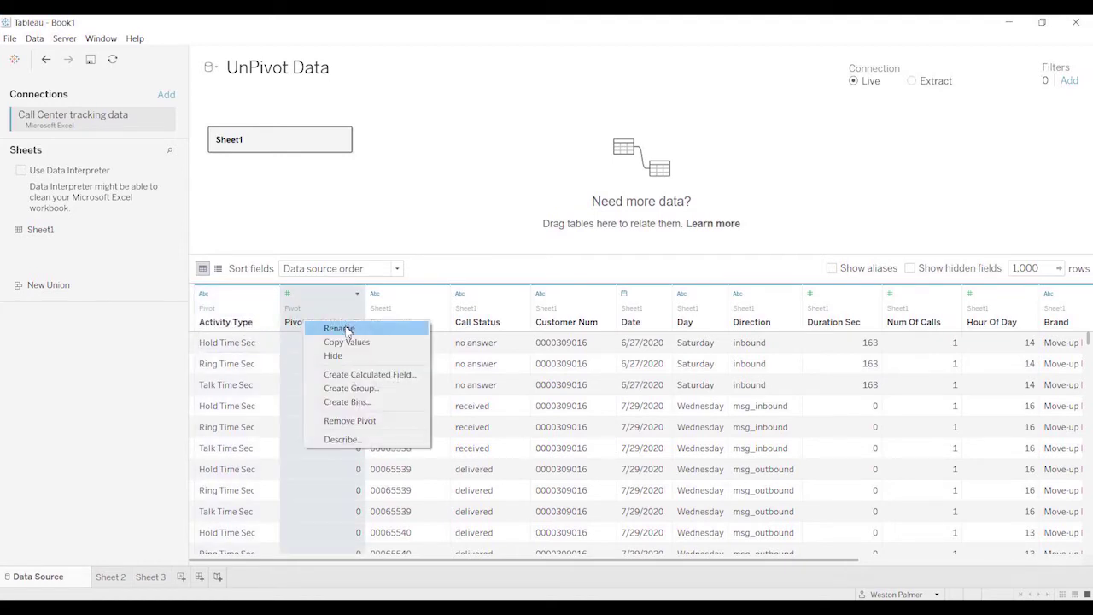
click(339, 329)
text(Time)
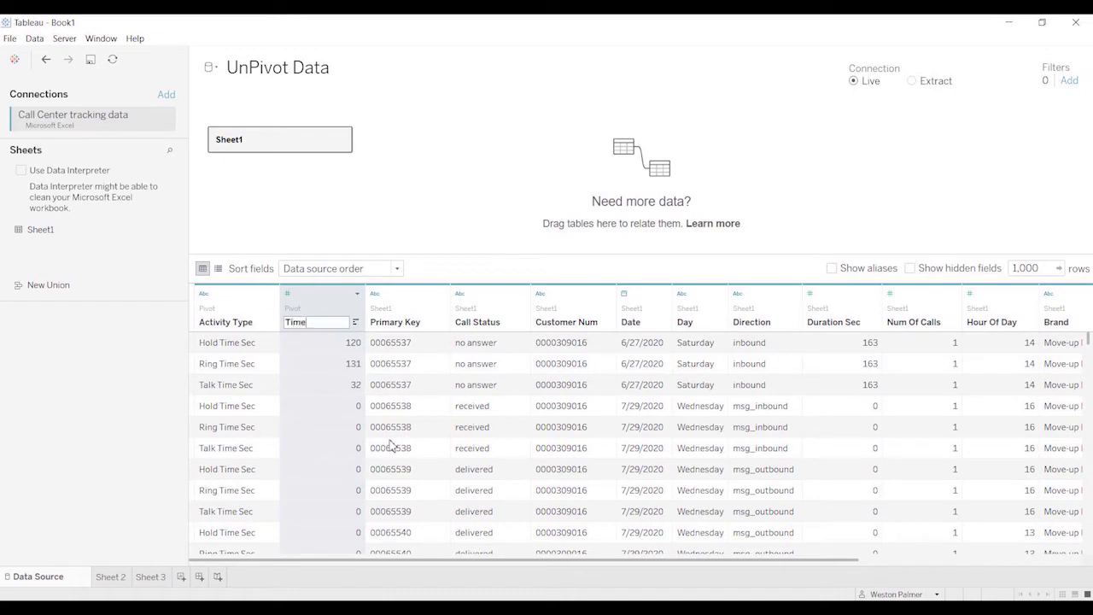
text(_Seconds)
click(257, 232)
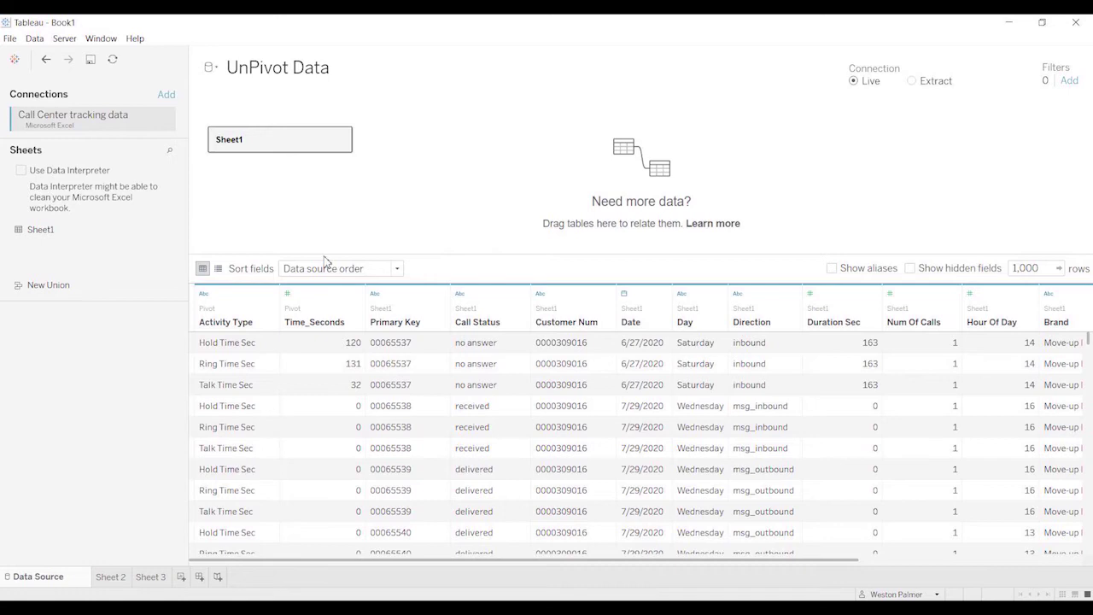
click(345, 139)
click(305, 191)
On Sheet 3, chart Isc on Columns, summed Time_Seconds on Rows, coloured by Activity Type
click(150, 580)
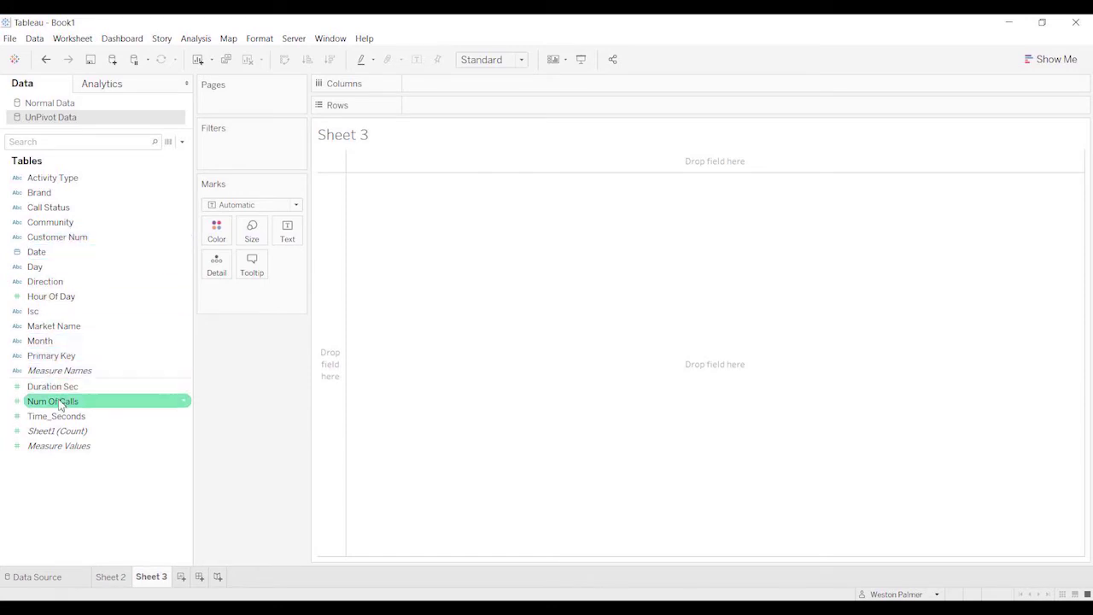
drag(48, 311, 313, 162)
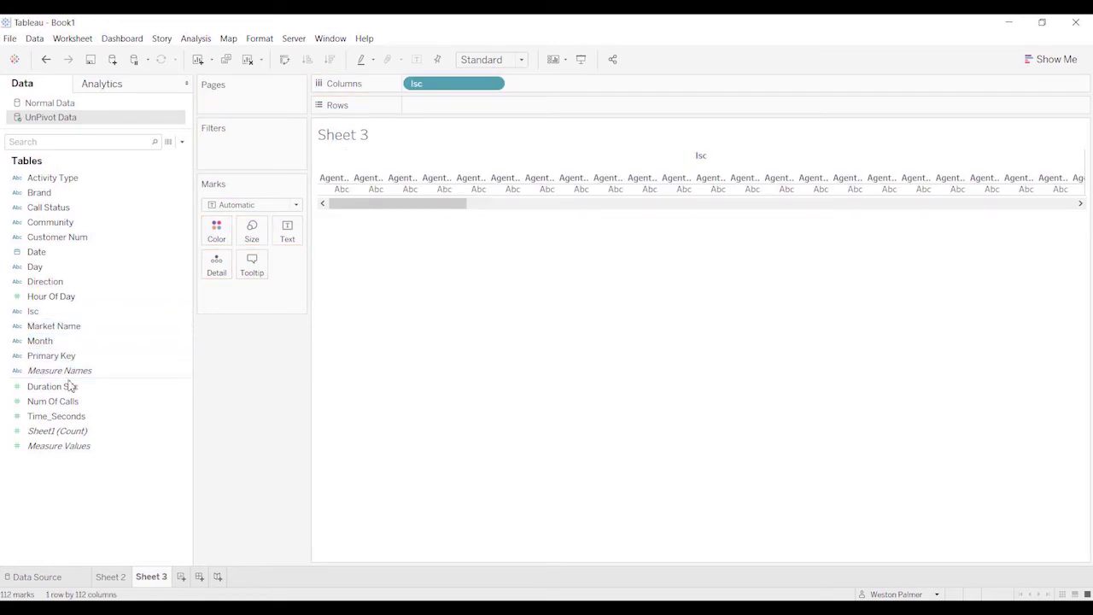
drag(74, 418, 501, 111)
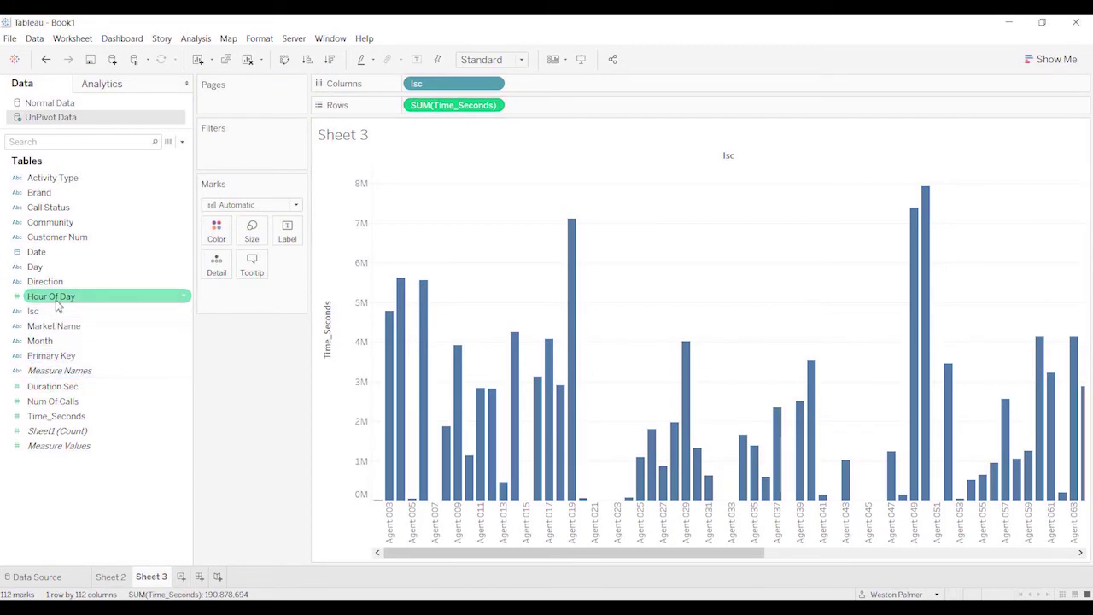
click(60, 180)
drag(61, 187, 217, 232)
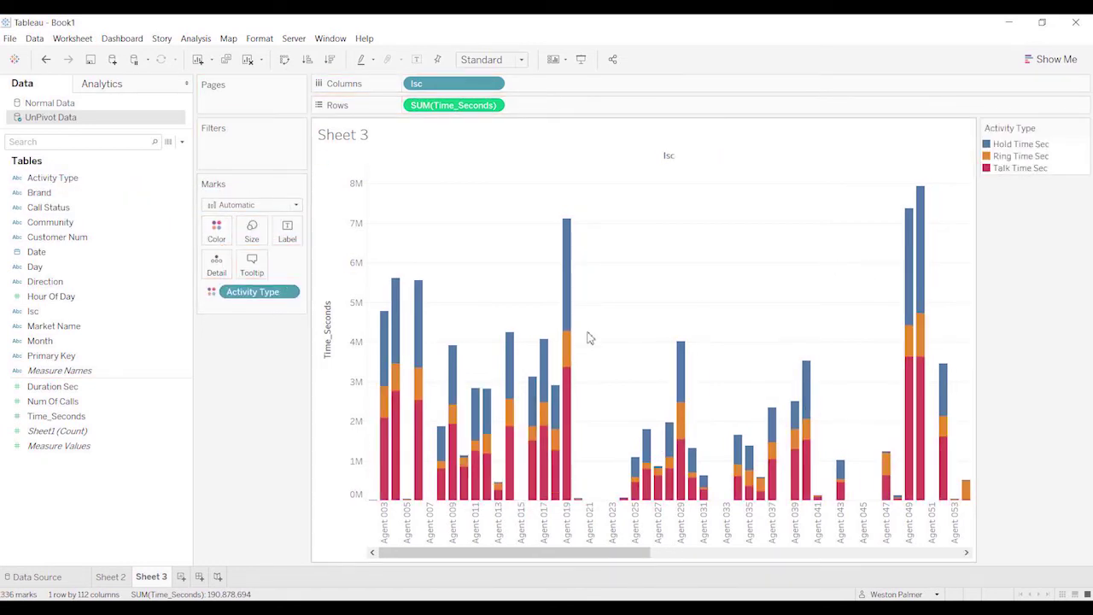
mouse_move(792, 412)
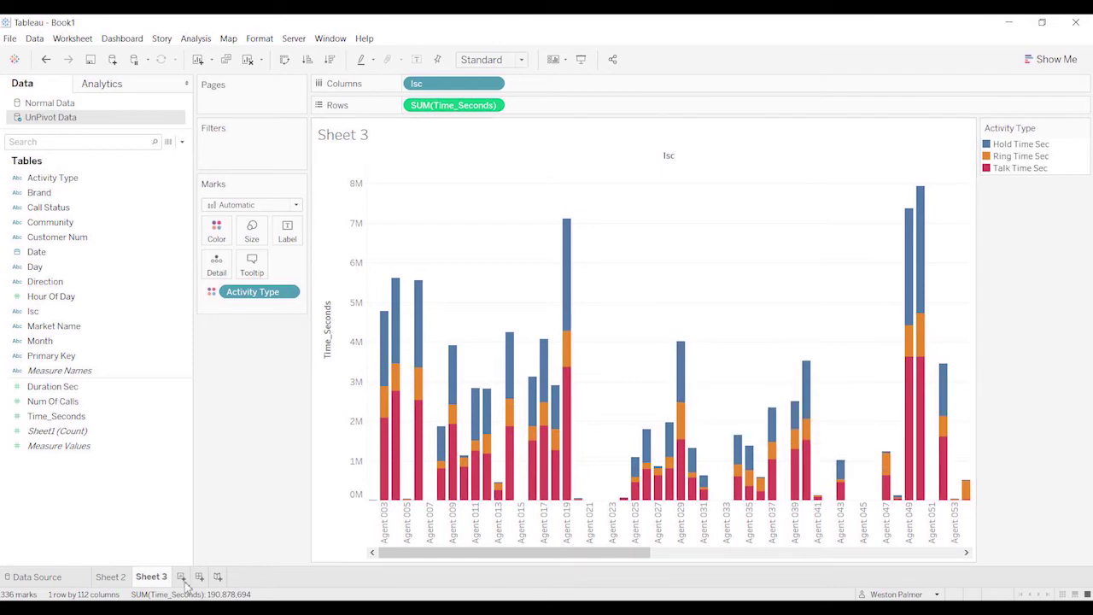
Switch the stacked bars to per-agent pie charts via Show Me
click(1056, 59)
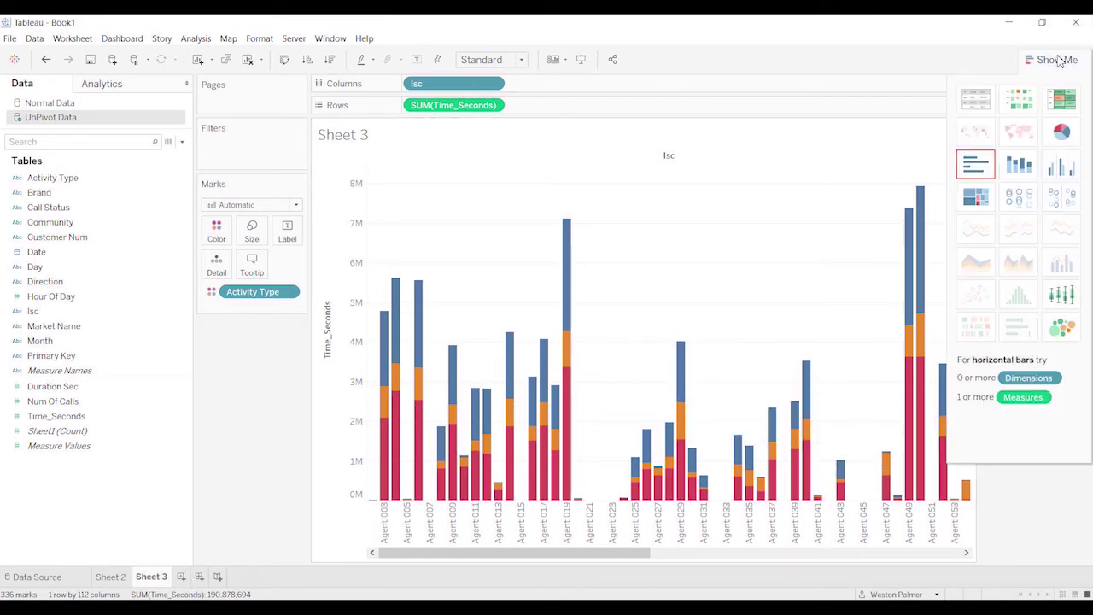
click(1061, 130)
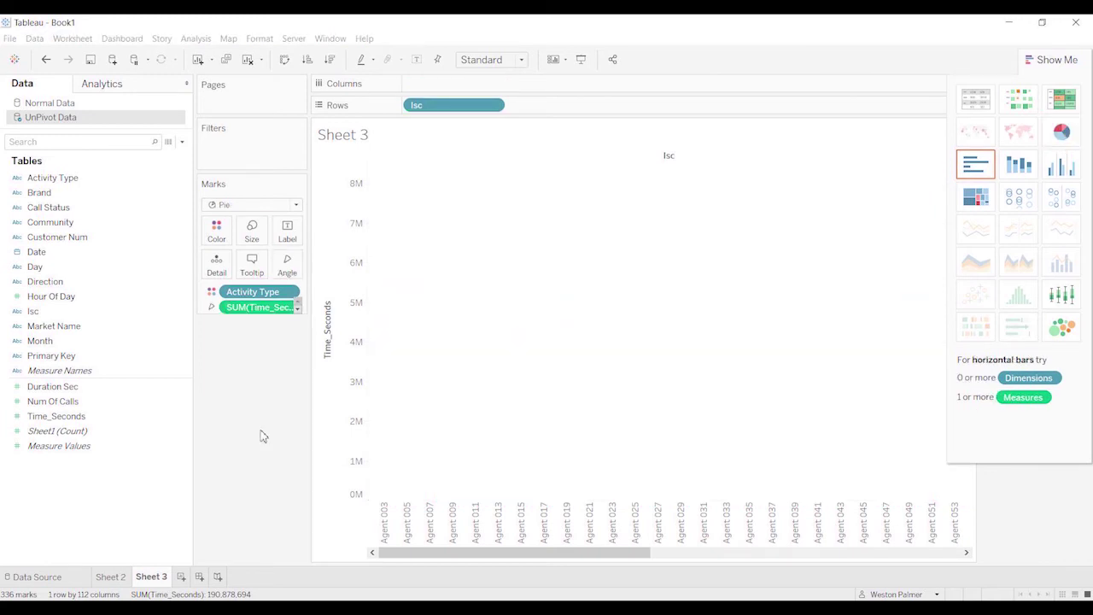
click(1050, 59)
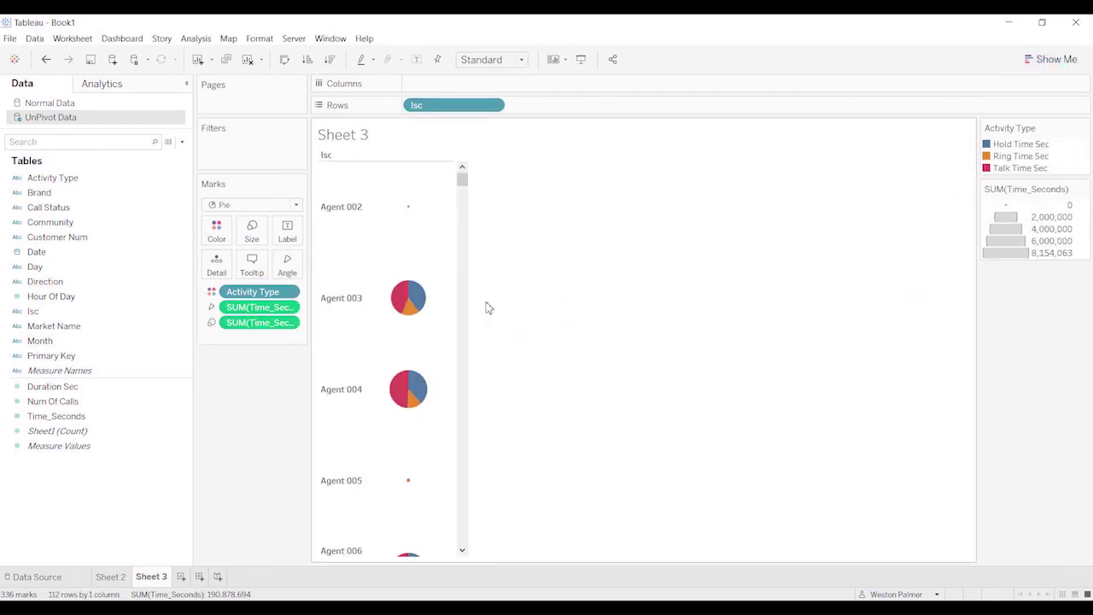
click(1050, 59)
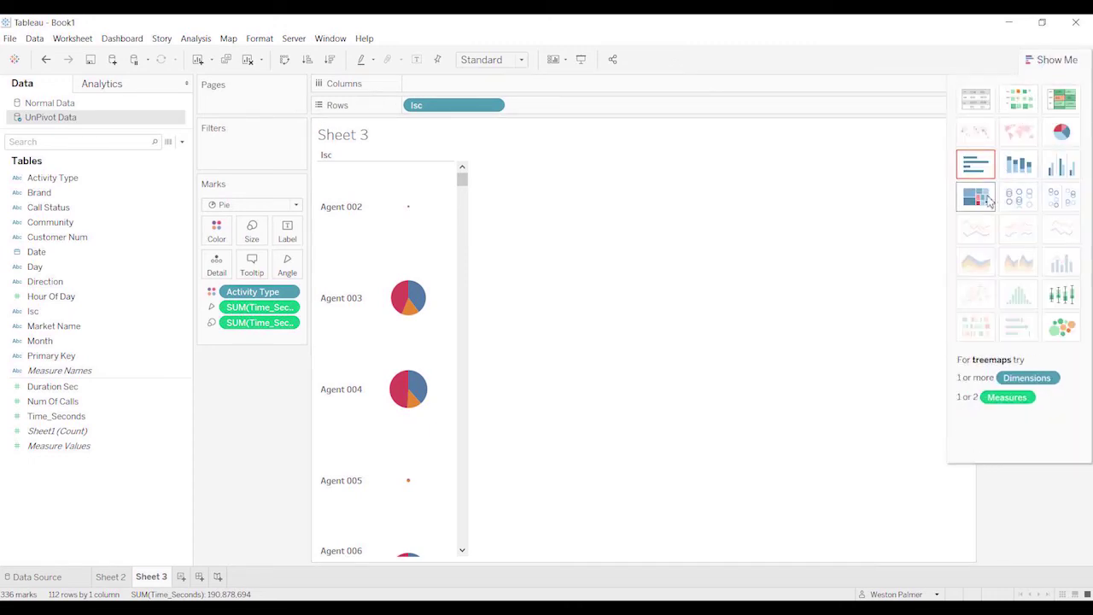
click(207, 463)
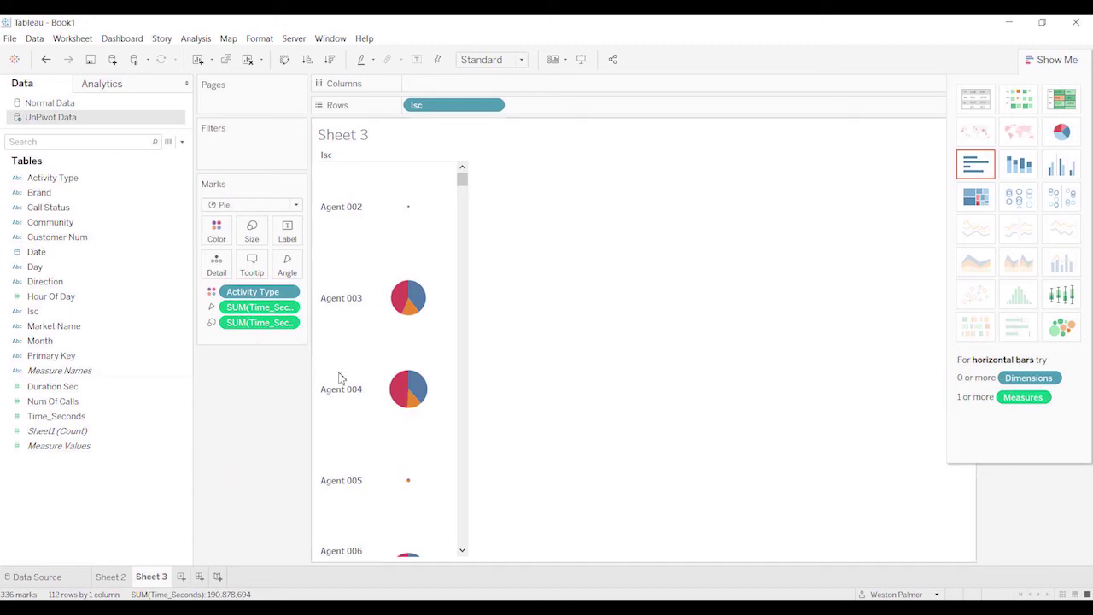
click(1042, 58)
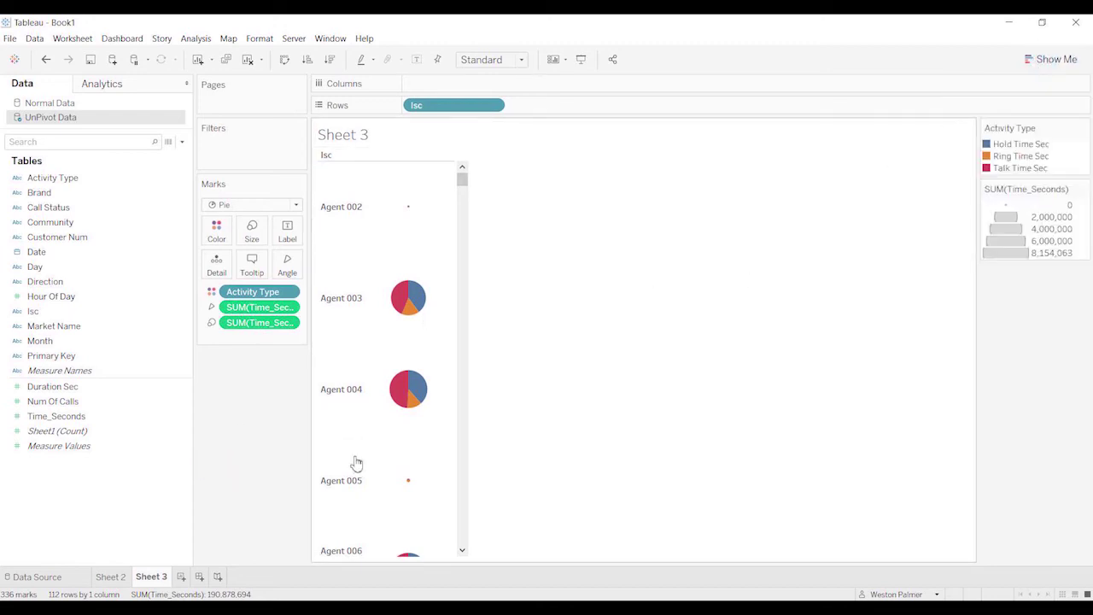
mouse_move(109, 584)
click(116, 577)
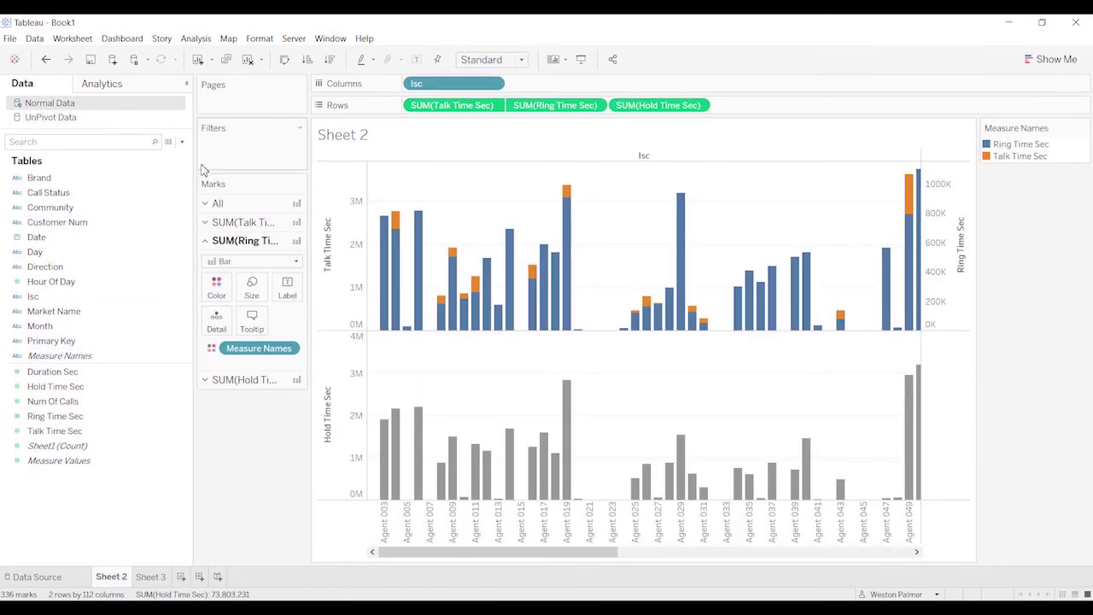
click(182, 142)
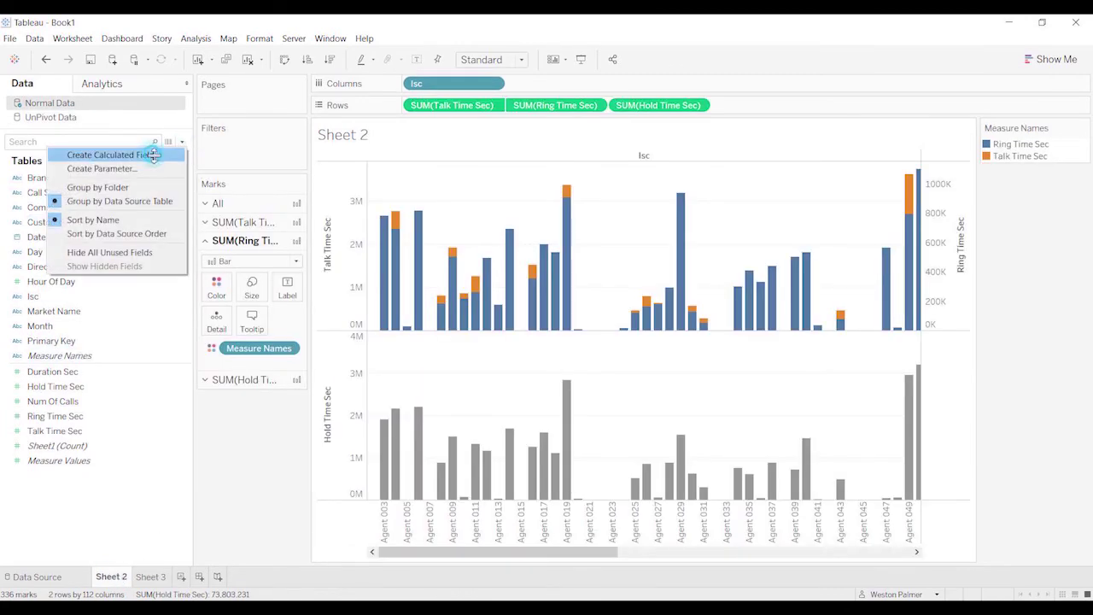
click(149, 151)
text(Hold As %)
click(269, 238)
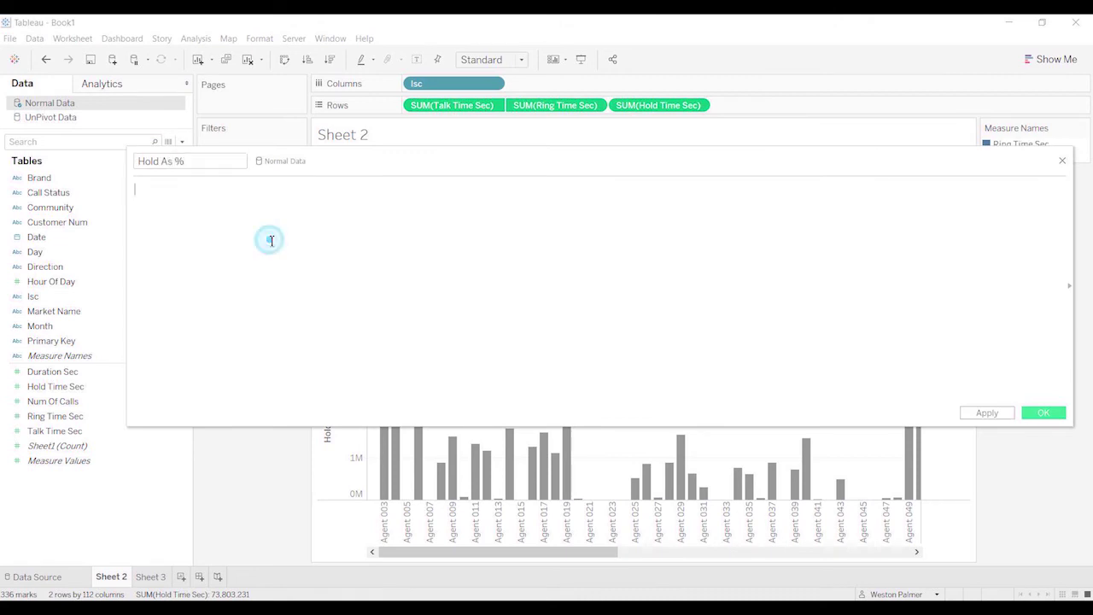
text([Hold Time Sec]/[Duration Sec])
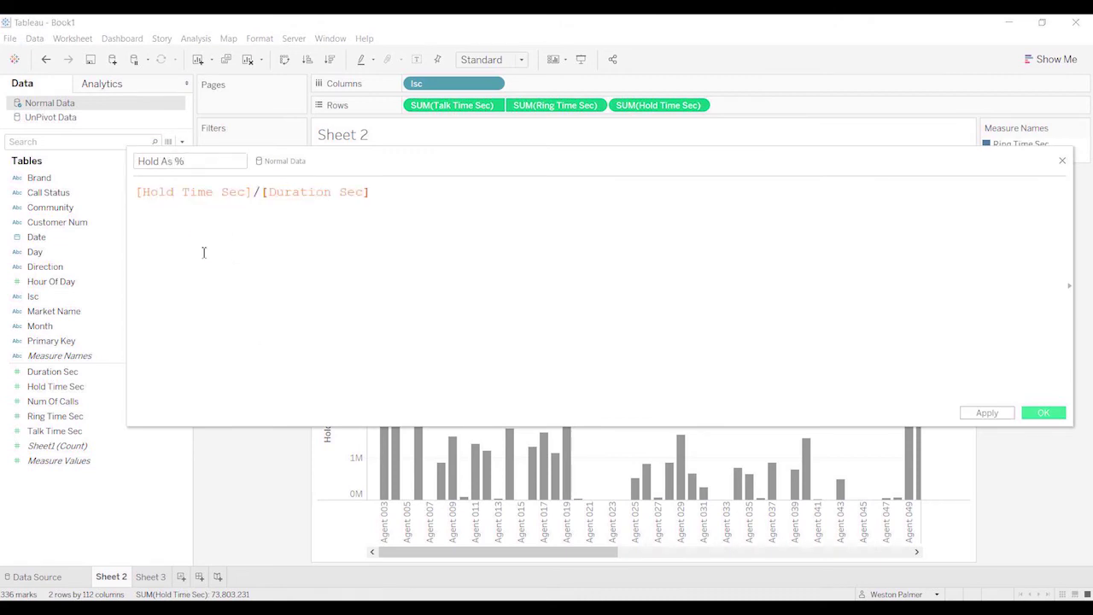
click(75, 378)
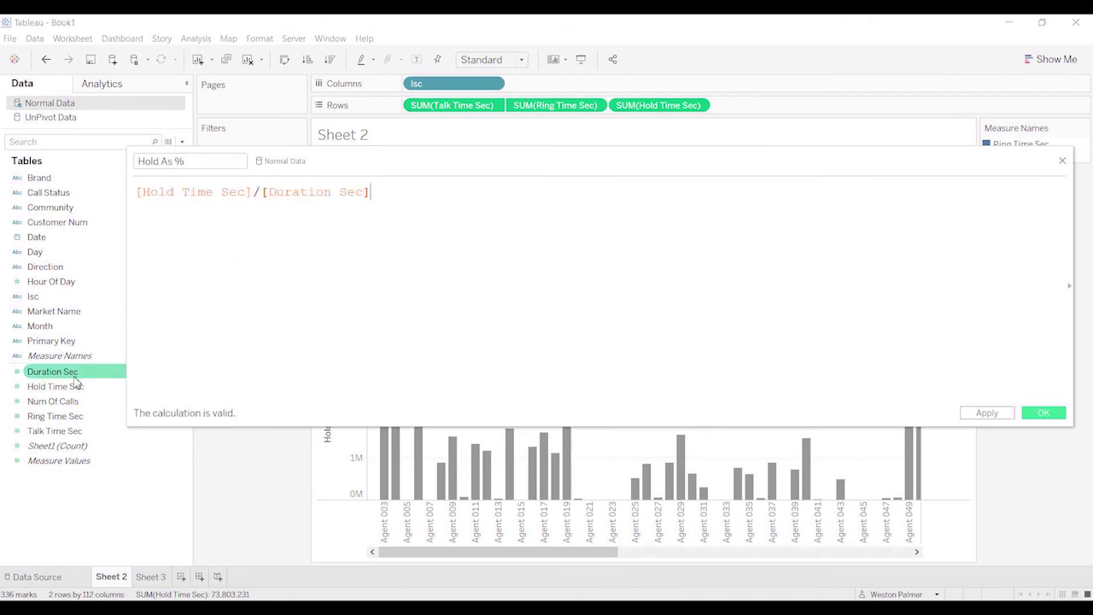
click(1062, 161)
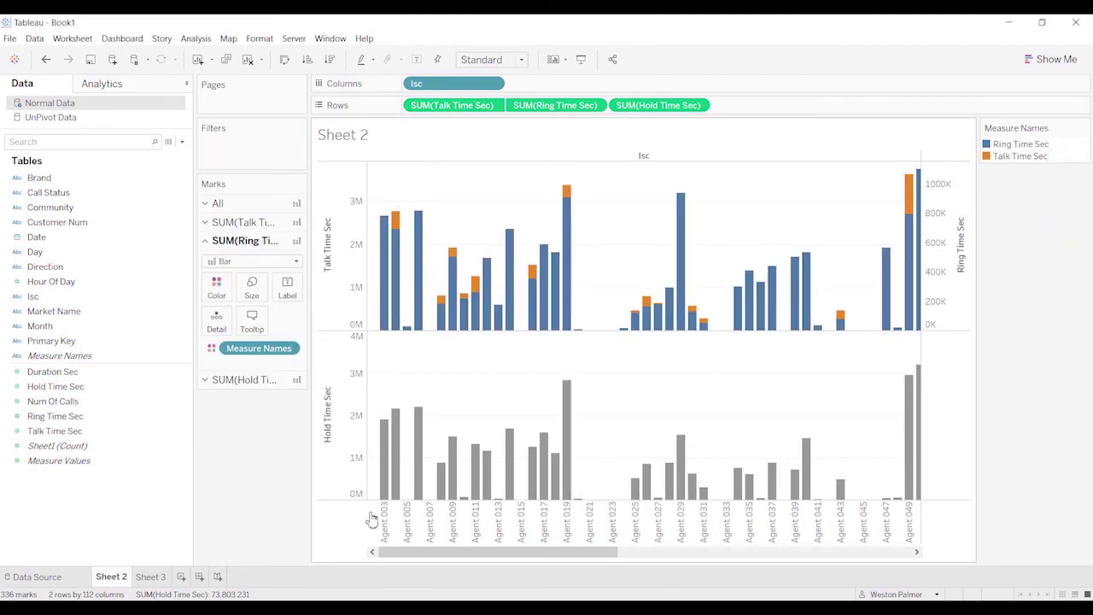
click(152, 578)
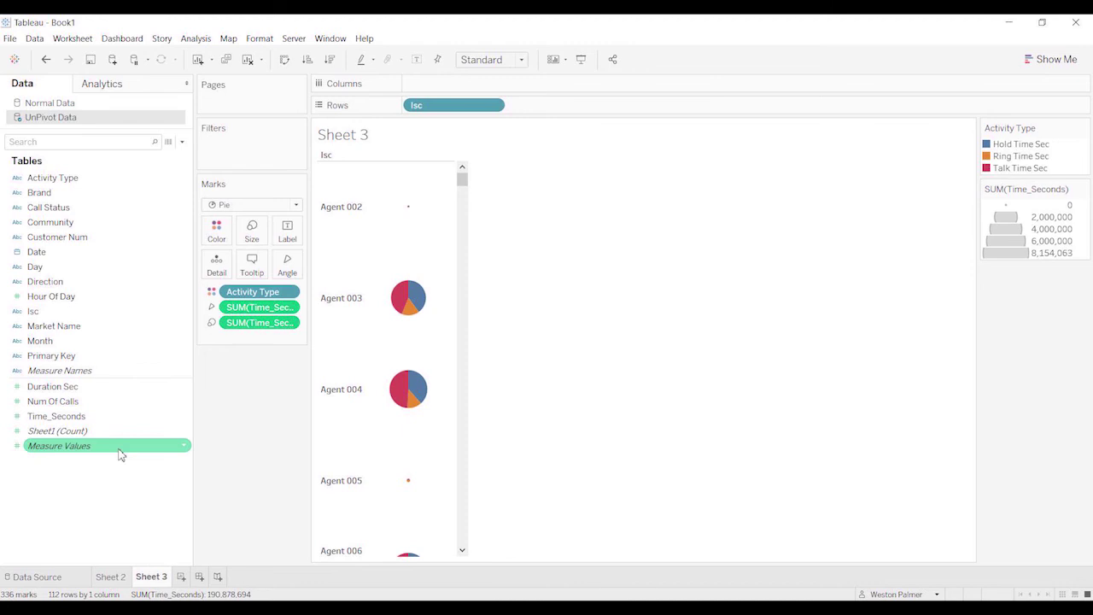
Create a new calculated field named 'Hold as %'
click(181, 141)
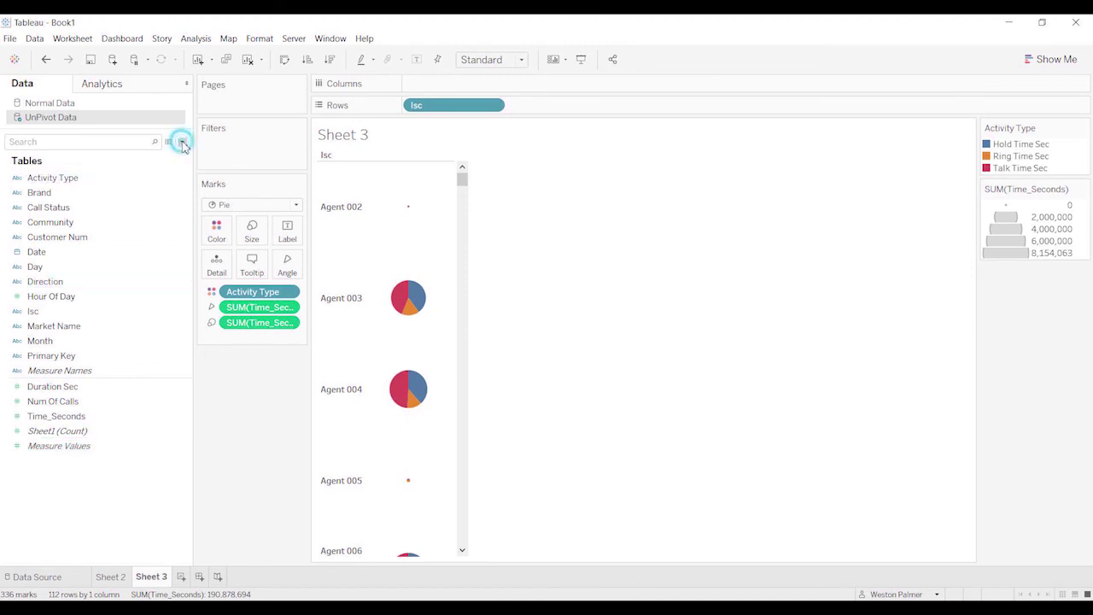
click(163, 156)
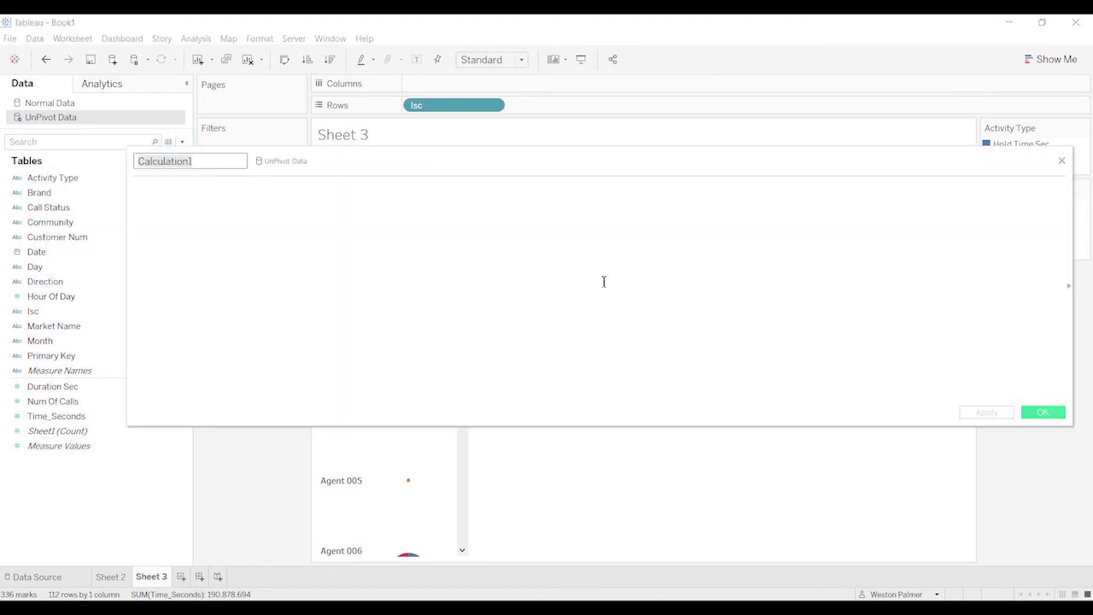
text(Hold as $)
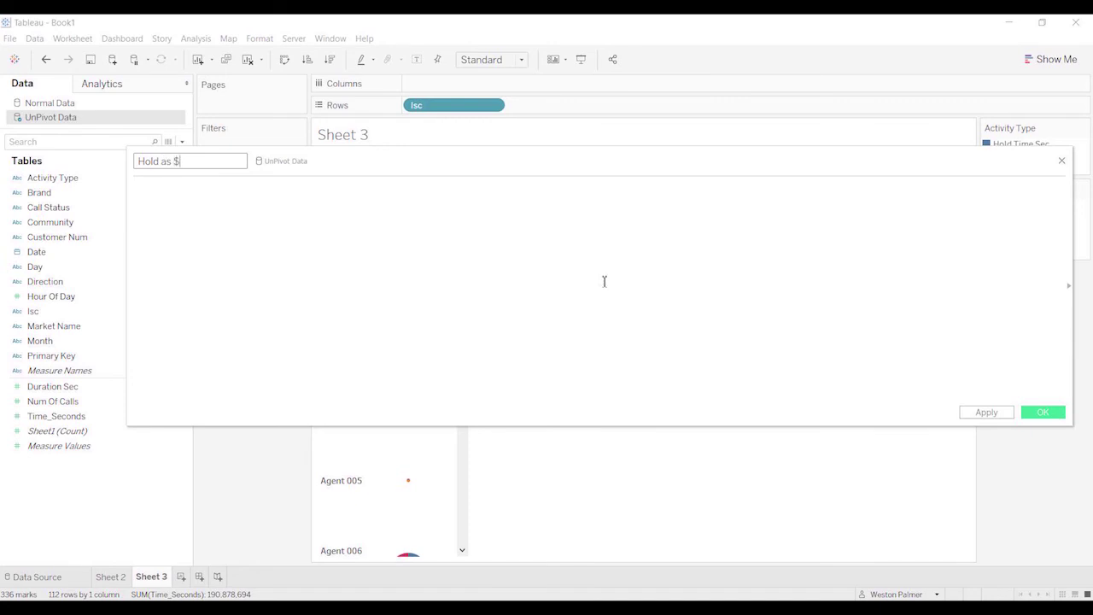
key(BackSpace)
text(%)
Enter IF [Activity Type] = "Hold TIme" THEN [Time_Seconds]/[Duration Sec] ELSE NULL END and save
click(598, 310)
text(if [Activity Type] = "Hold TIme" Then)
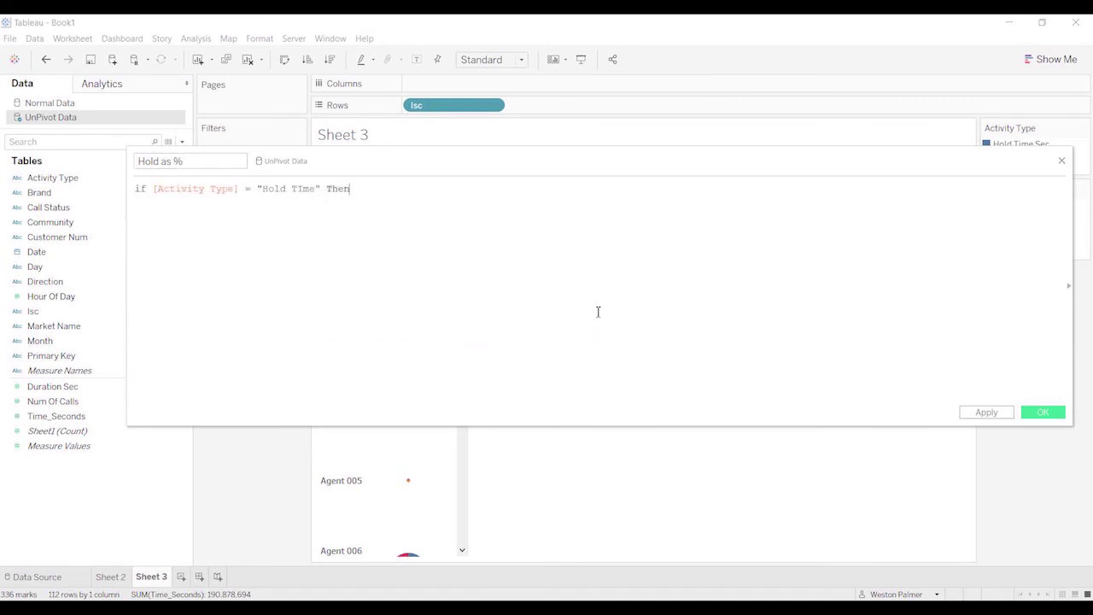
key(Return)
text([Time_Seconds]/[Duration Sec])
key(Return)
text(ELSE)
key(Return)
text(NULL)
key(Return)
text(END)
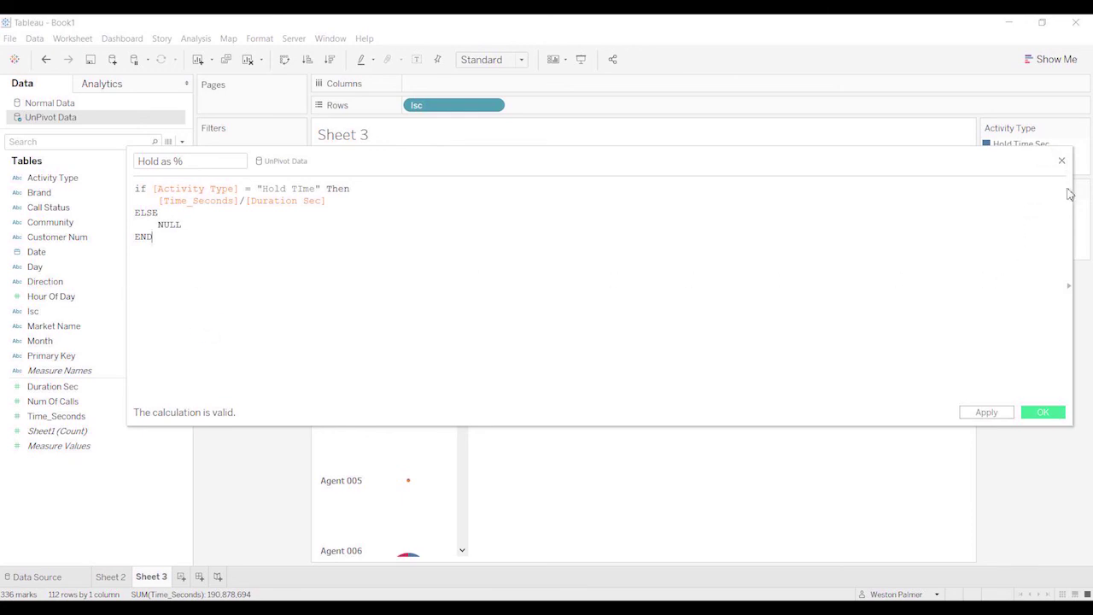
click(1053, 414)
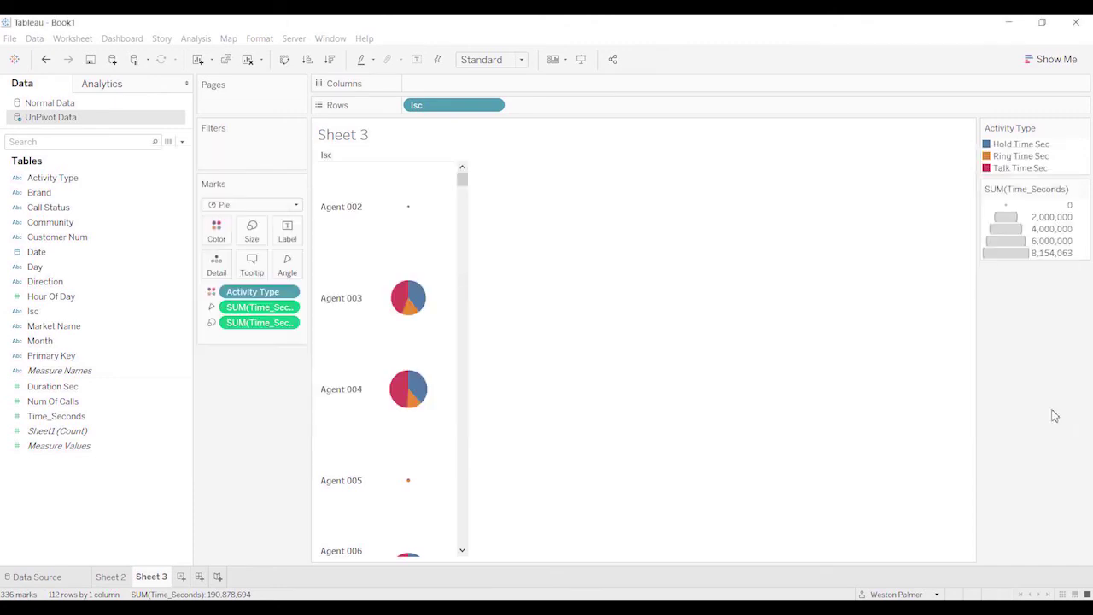
On a new Sheet 4, create a 'Percent of Total' field as [Time_Seconds]/[Duration Sec]
click(199, 577)
click(182, 140)
click(107, 152)
text(Percent of Total)
click(351, 196)
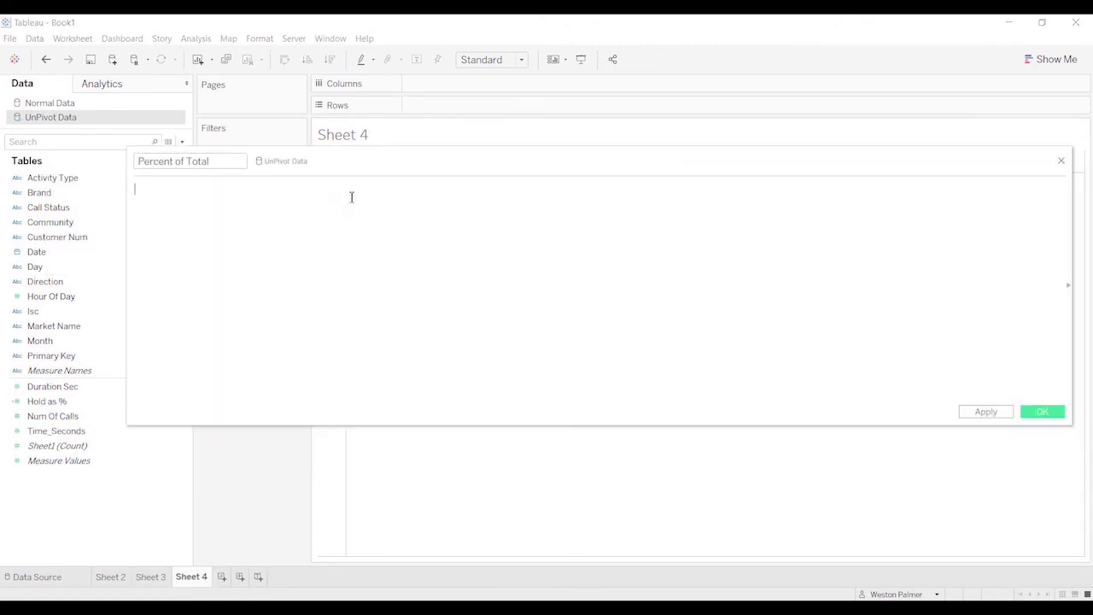
text([Time_Seconds])
text(/)
text([Du)
key(Return)
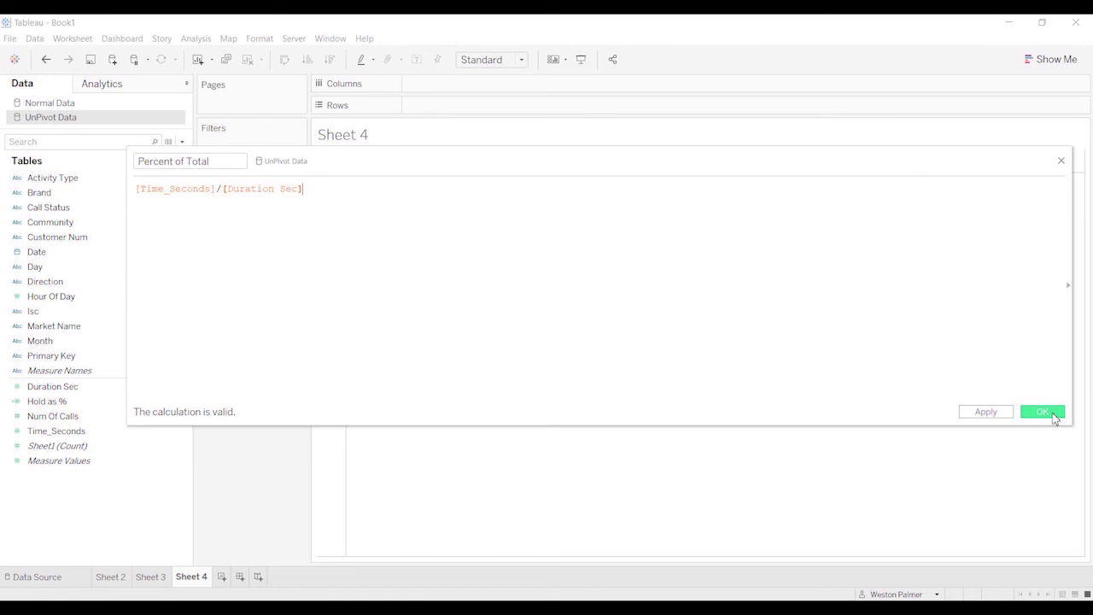
click(1041, 411)
Chart Percent of Total per Isc agent, filtered by Activity Type to Hold Time Sec only
drag(33, 310, 427, 83)
drag(58, 430, 444, 106)
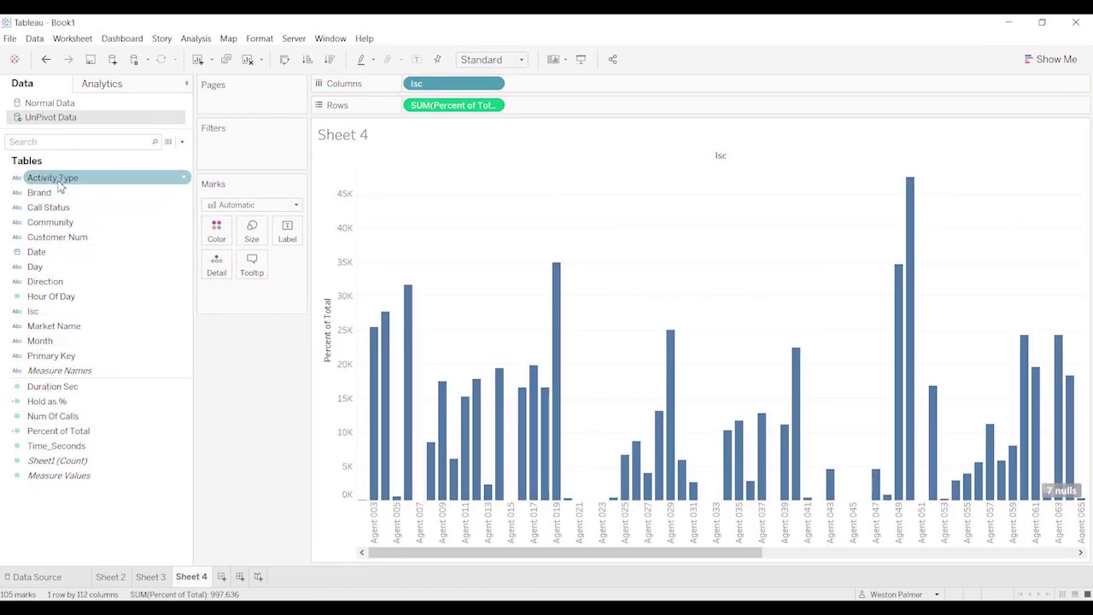
drag(60, 186, 404, 211)
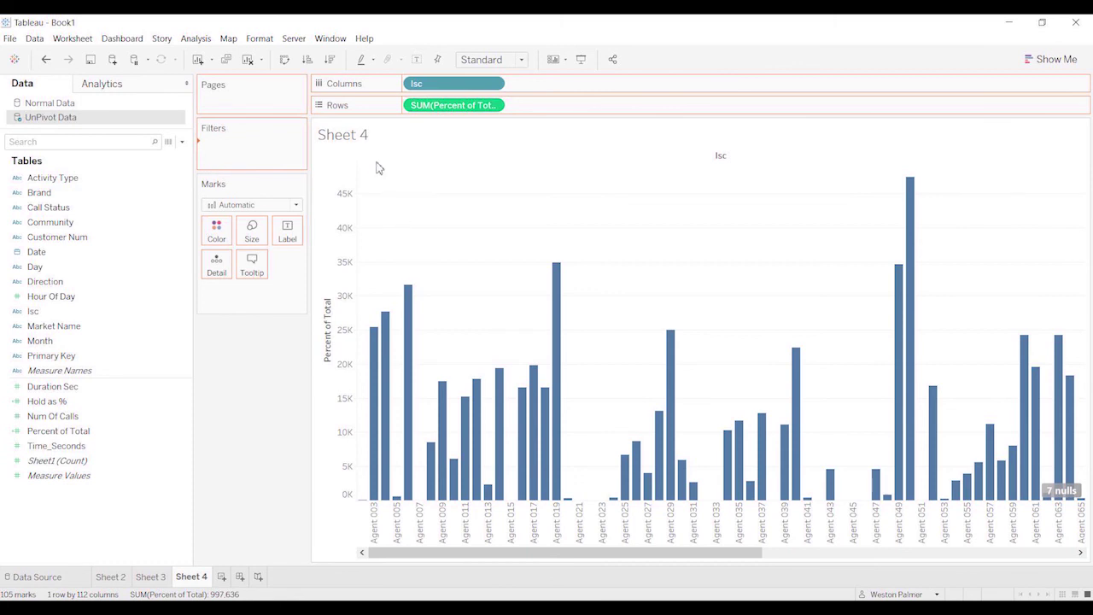
drag(379, 168, 406, 212)
click(429, 212)
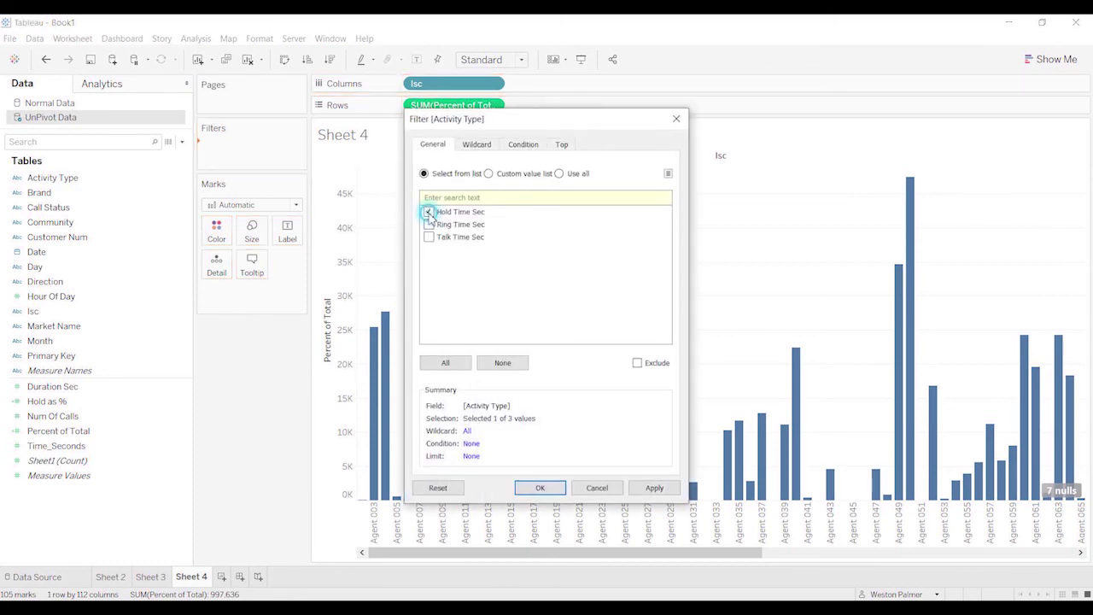
click(539, 487)
click(544, 461)
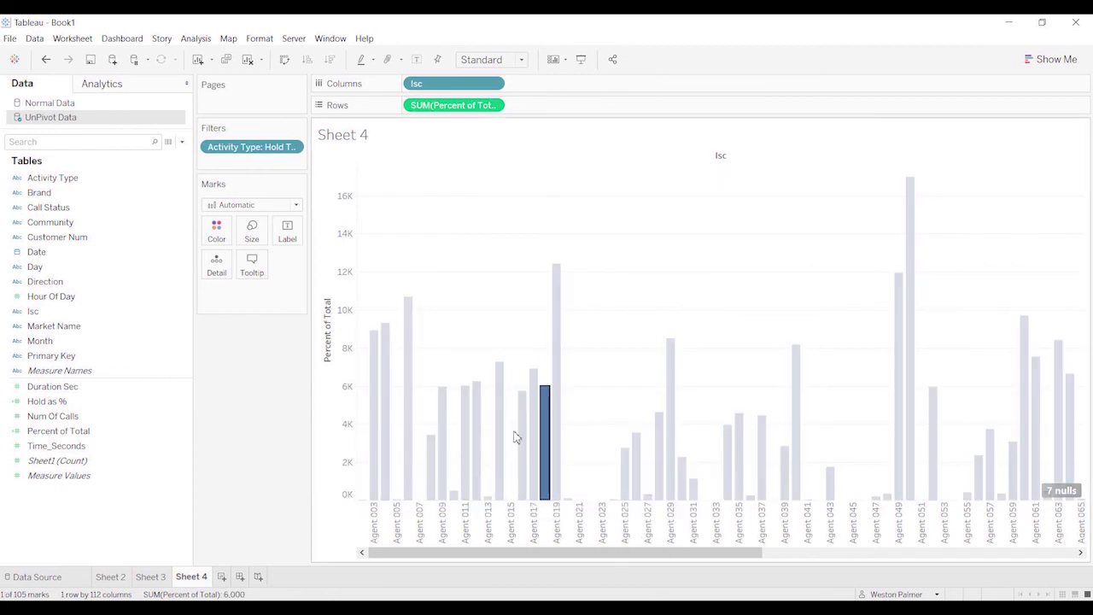
click(544, 420)
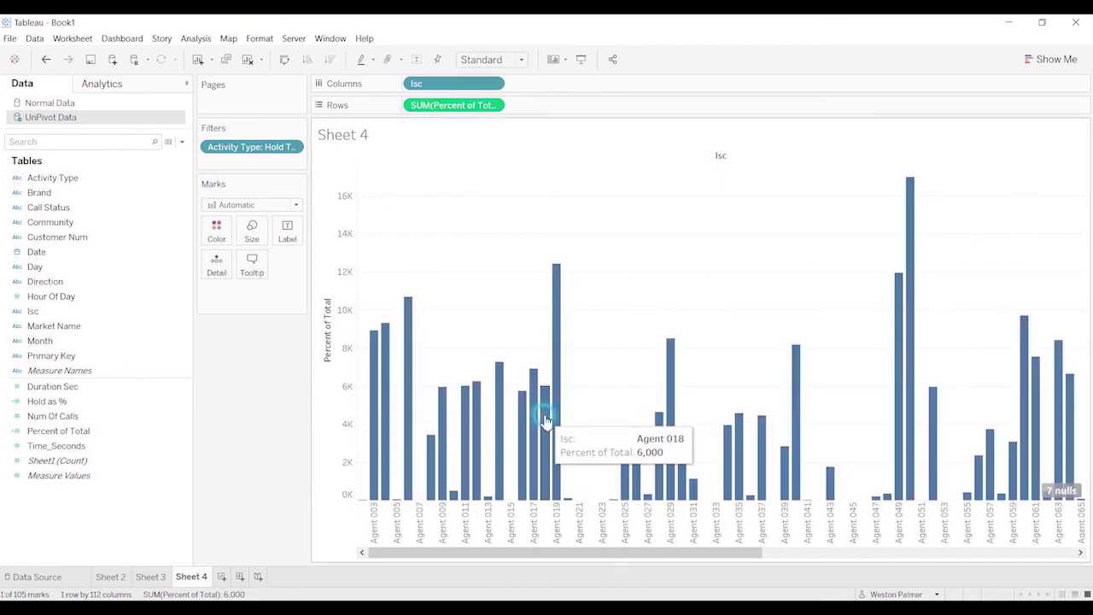
Return to Sheet 3 showing the per-agent Activity Type pies sized by Time_Seconds
click(167, 578)
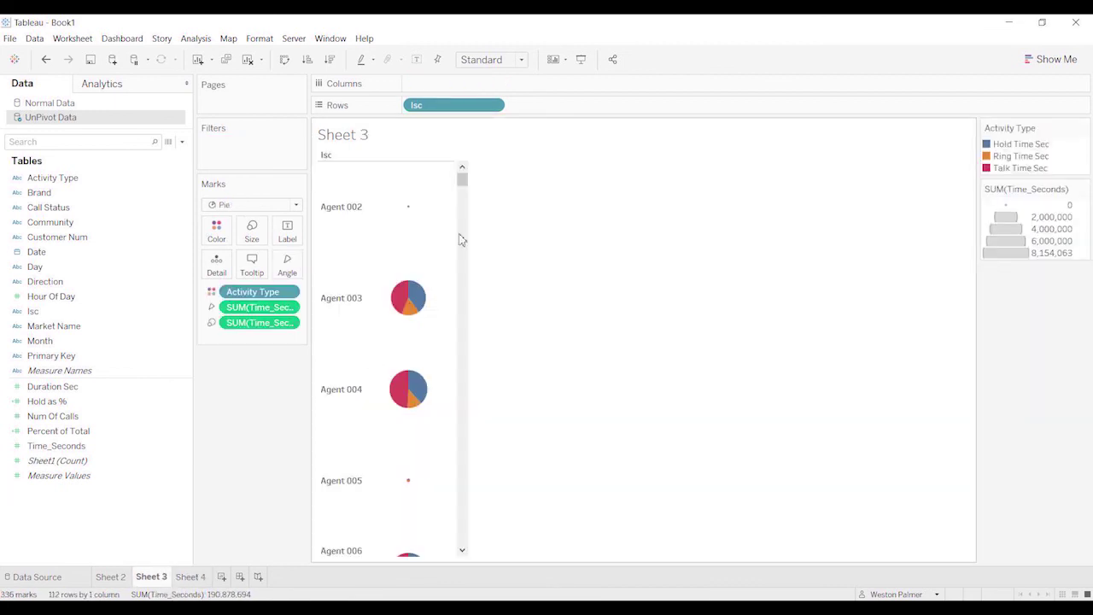